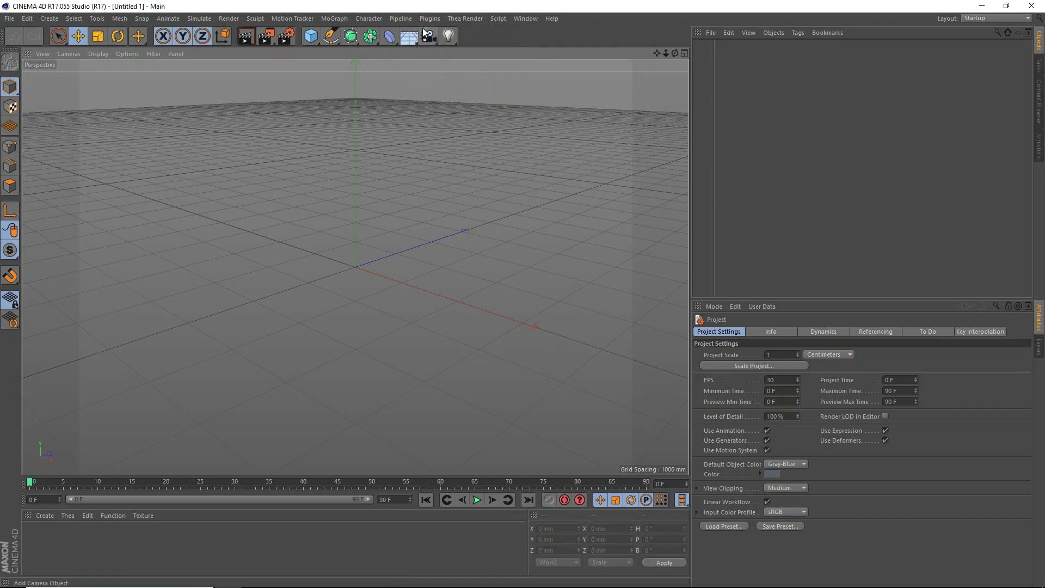
Step: Add a TurbulenceFD container to the scene and raise it to about 943 mm on the Y axis
{"action": "mouse_move", "coordinate": [456, 46]}
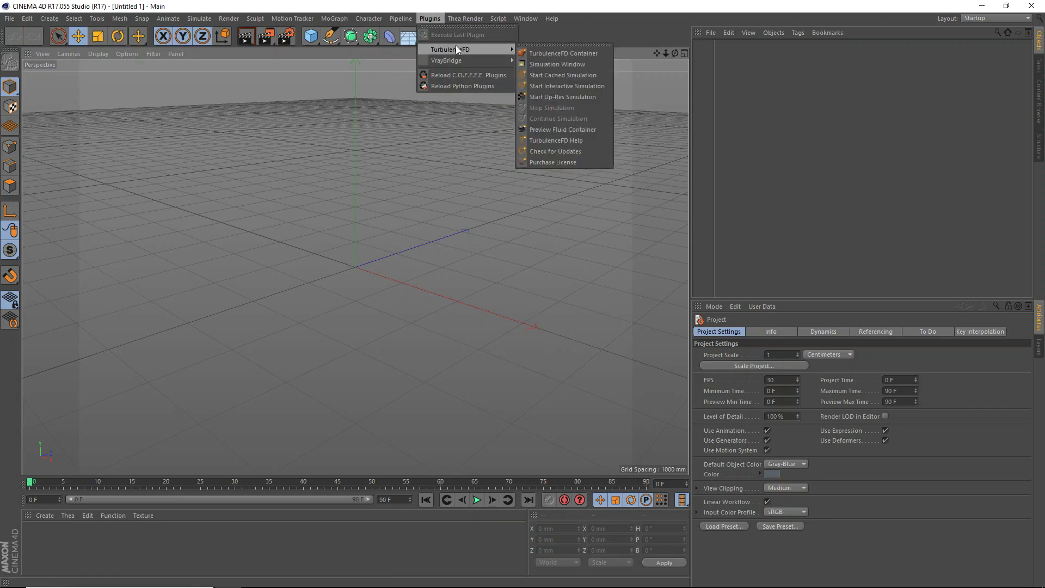
{"action": "left_click", "coordinate": [572, 54]}
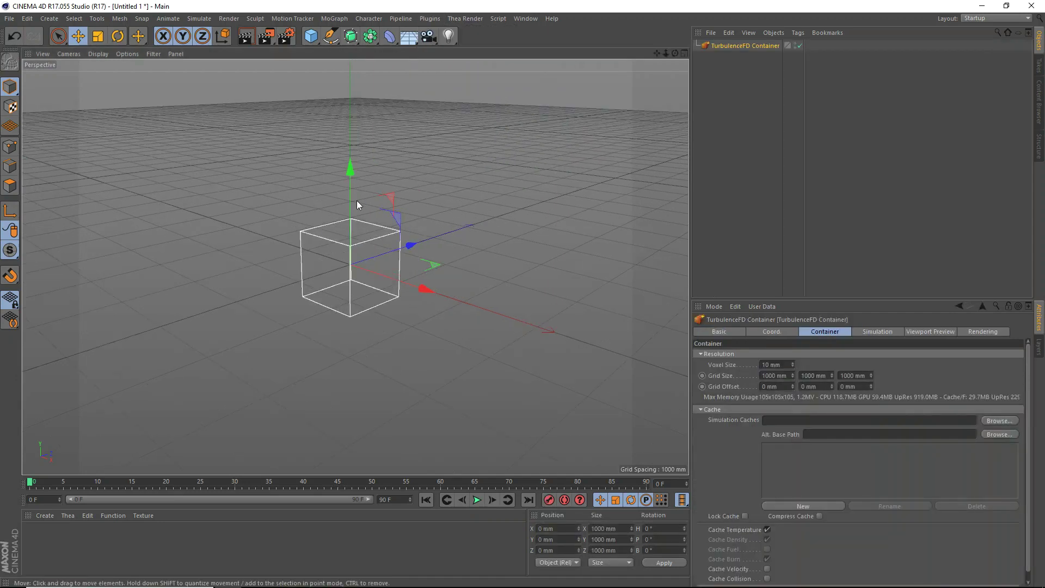
{"action": "left_click_drag", "start_coordinate": [354, 168], "coordinate": [315, 116]}
Step: Scale the container uniformly to about 1690 mm per side and raise it to about 1566 mm on the Y axis
{"action": "key", "text": "t"}
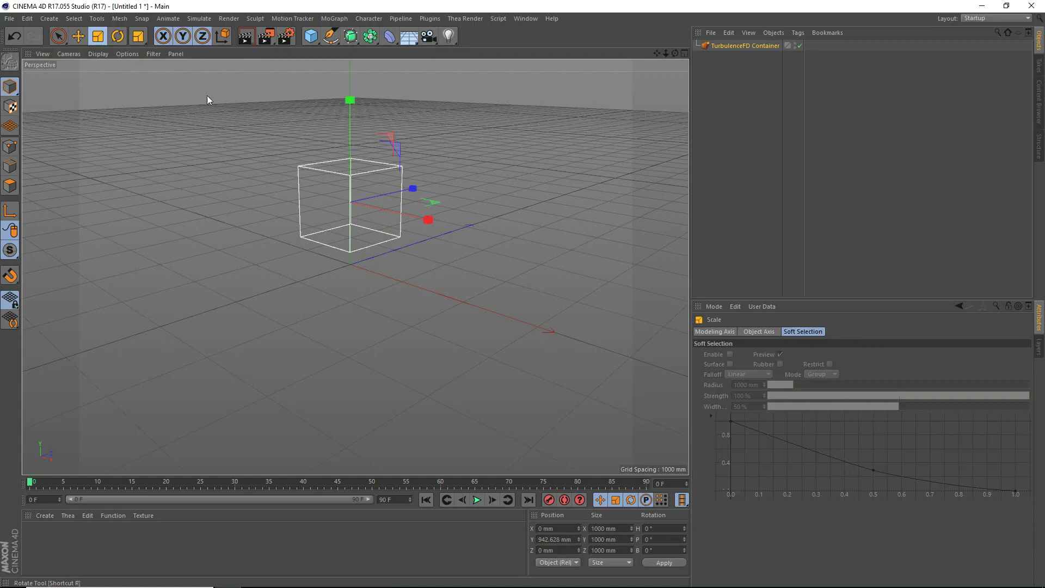
{"action": "left_click_drag", "start_coordinate": [428, 202], "coordinate": [870, 220]}
{"action": "left_click", "coordinate": [79, 35]}
{"action": "left_click_drag", "start_coordinate": [353, 132], "coordinate": [354, 117]}
{"action": "left_click_drag", "start_coordinate": [675, 53], "coordinate": [625, 66]}
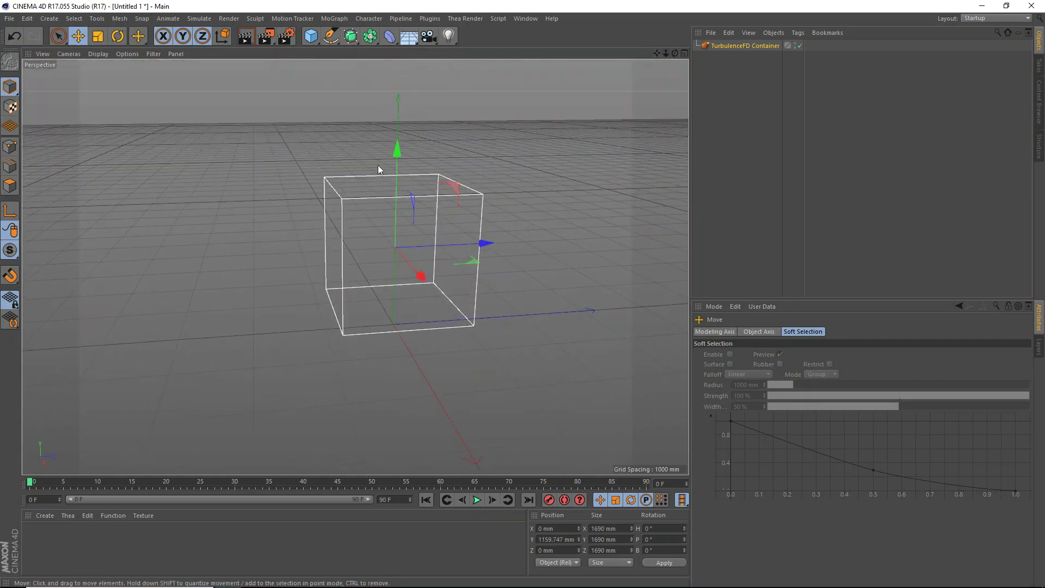
{"action": "left_click_drag", "start_coordinate": [396, 158], "coordinate": [599, 104]}
{"action": "mouse_move", "coordinate": [656, 53]}
{"action": "left_mouse_down"}
{"action": "mouse_move", "coordinate": [623, 66]}
{"action": "mouse_move", "coordinate": [644, 46]}
{"action": "mouse_move", "coordinate": [615, 76]}
{"action": "mouse_move", "coordinate": [670, 56]}
{"action": "left_mouse_up"}
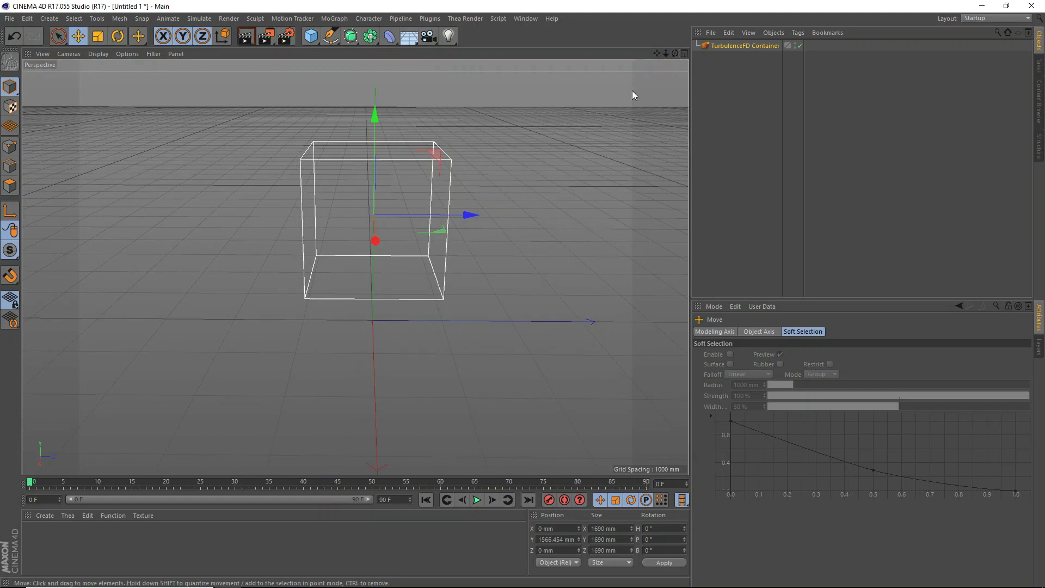
Step: Add a sphere primitive at the origin and reduce its radius
{"action": "left_click", "coordinate": [311, 36]}
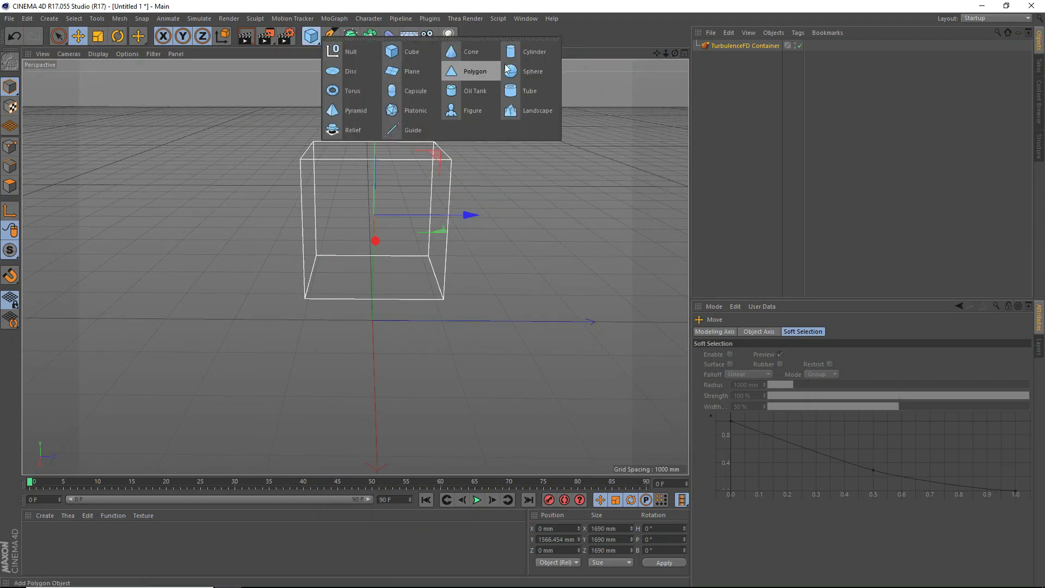
{"action": "left_click", "coordinate": [540, 73]}
{"action": "scroll", "coordinate": [517, 170], "scroll_direction": "up", "scroll_amount": 3}
{"action": "scroll", "coordinate": [302, 391], "scroll_direction": "down", "scroll_amount": 3}
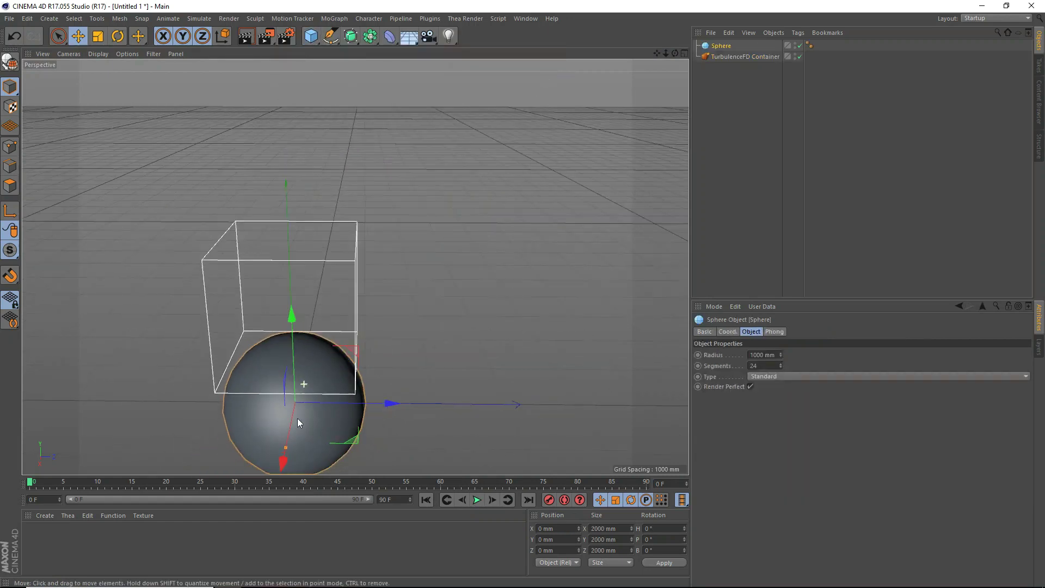
{"action": "left_click_drag", "start_coordinate": [286, 448], "coordinate": [292, 385]}
Step: Place the sphere inside the container near its floor at about Y 798 mm, with a radius of about 100 mm
{"action": "left_click_drag", "start_coordinate": [299, 331], "coordinate": [298, 307]}
{"action": "scroll", "coordinate": [283, 356], "scroll_direction": "up", "scroll_amount": 3}
{"action": "left_click_drag", "start_coordinate": [390, 345], "coordinate": [379, 345]}
{"action": "left_click_drag", "start_coordinate": [666, 53], "coordinate": [577, 49]}
{"action": "left_click_drag", "start_coordinate": [707, 60], "coordinate": [612, 122]}
{"action": "left_click_drag", "start_coordinate": [371, 401], "coordinate": [308, 413]}
{"action": "left_click_drag", "start_coordinate": [389, 349], "coordinate": [387, 294]}
{"action": "left_click_drag", "start_coordinate": [677, 50], "coordinate": [526, 134]}
{"action": "left_click_drag", "start_coordinate": [292, 273], "coordinate": [288, 285]}
{"action": "left_click_drag", "start_coordinate": [328, 352], "coordinate": [345, 357]}
{"action": "scroll", "coordinate": [357, 363], "scroll_direction": "down", "scroll_amount": 4}
Step: Scale the TurbulenceFD container uniformly to about 1776 mm per side
{"action": "left_click", "coordinate": [719, 57]}
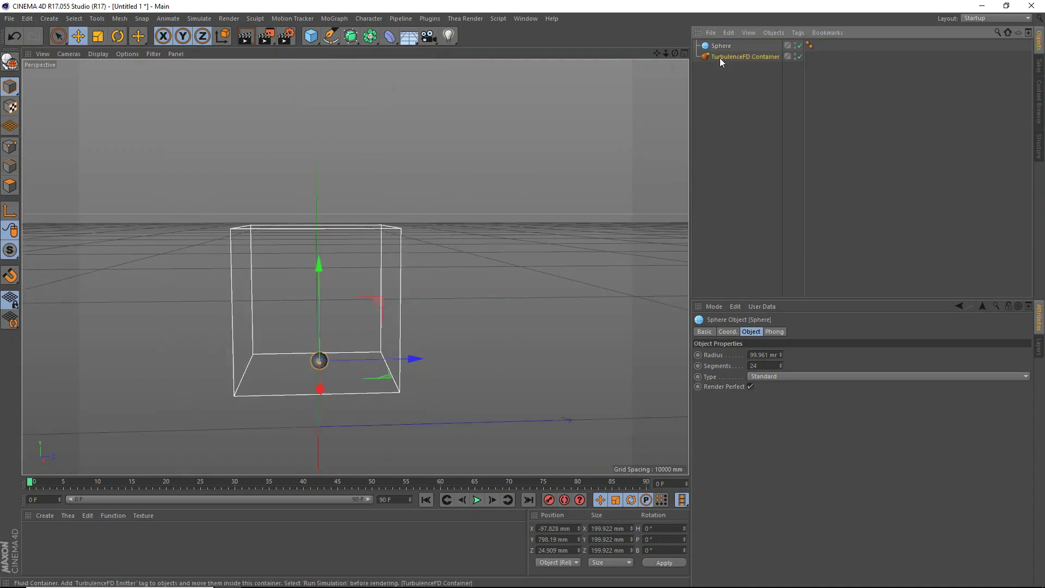
{"action": "left_click", "coordinate": [98, 36]}
{"action": "left_click_drag", "start_coordinate": [375, 313], "coordinate": [419, 322]}
{"action": "left_click", "coordinate": [74, 40]}
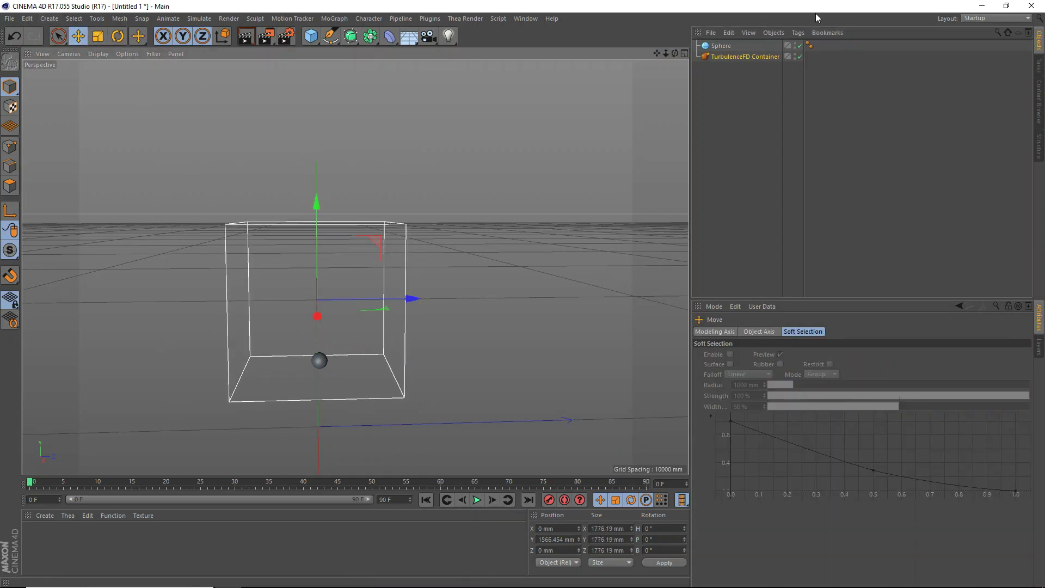
Step: Raise the sphere and container together until the container is at about Y 3760 mm, and shift only the sphere to about X -61 mm
{"action": "left_click", "coordinate": [721, 45], "text": "ctrl"}
{"action": "left_click_drag", "start_coordinate": [324, 235], "coordinate": [344, 76]}
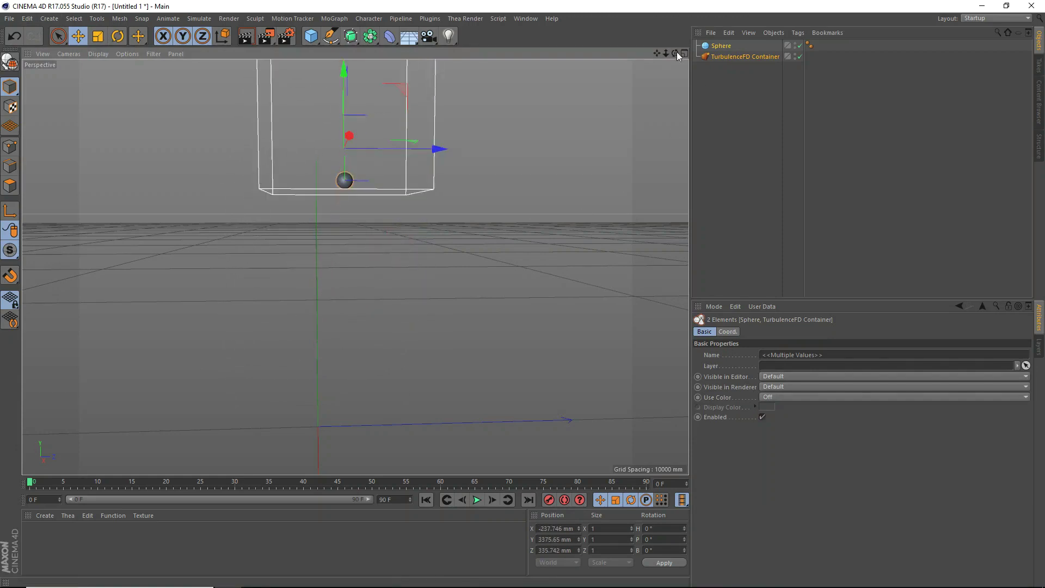
{"action": "left_click_drag", "start_coordinate": [674, 53], "coordinate": [678, 52]}
{"action": "left_click", "coordinate": [261, 249]}
{"action": "left_click_drag", "start_coordinate": [267, 251], "coordinate": [321, 248]}
Step: Add a TurbulenceFD Emitter tag to the sphere
{"action": "left_click", "coordinate": [713, 49]}
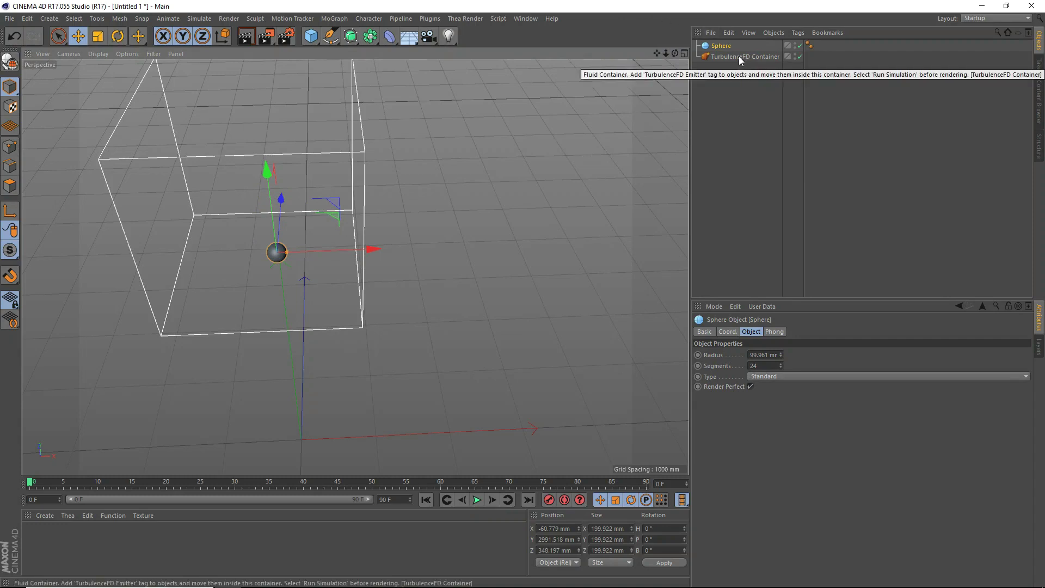
{"action": "right_click", "coordinate": [719, 46]}
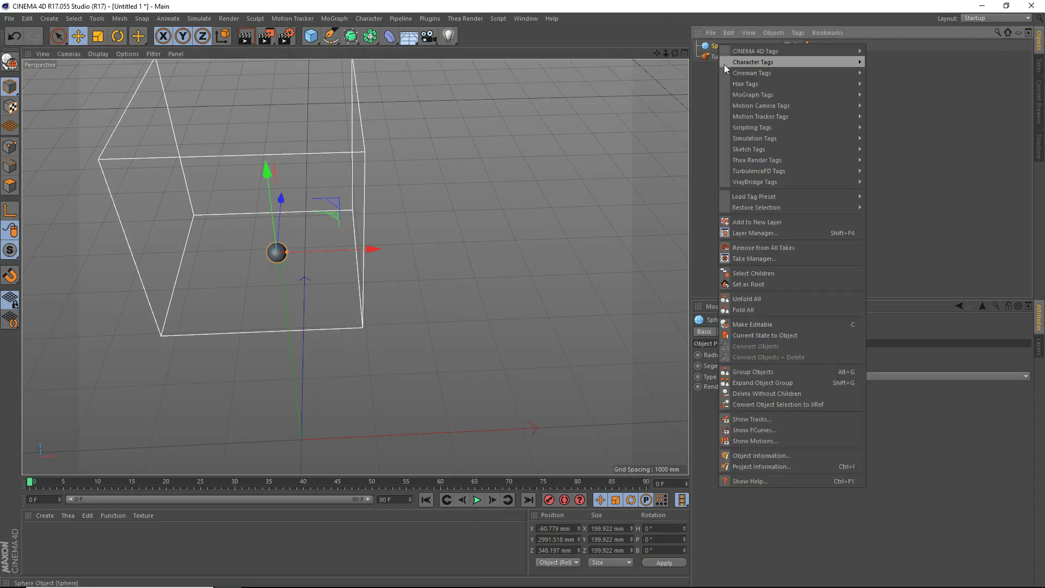
{"action": "mouse_move", "coordinate": [730, 74]}
{"action": "mouse_move", "coordinate": [789, 170]}
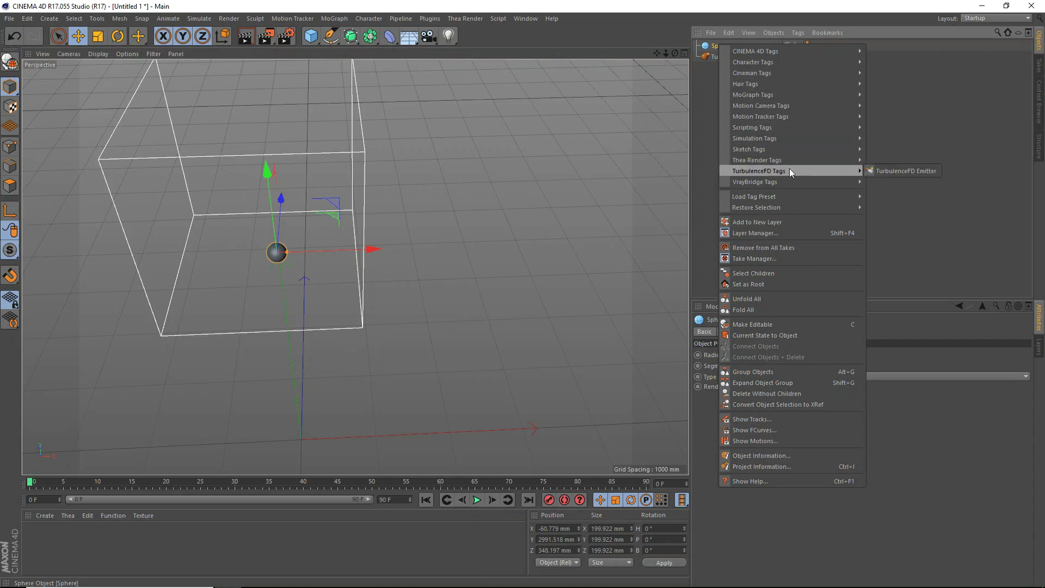
{"action": "left_click", "coordinate": [889, 170]}
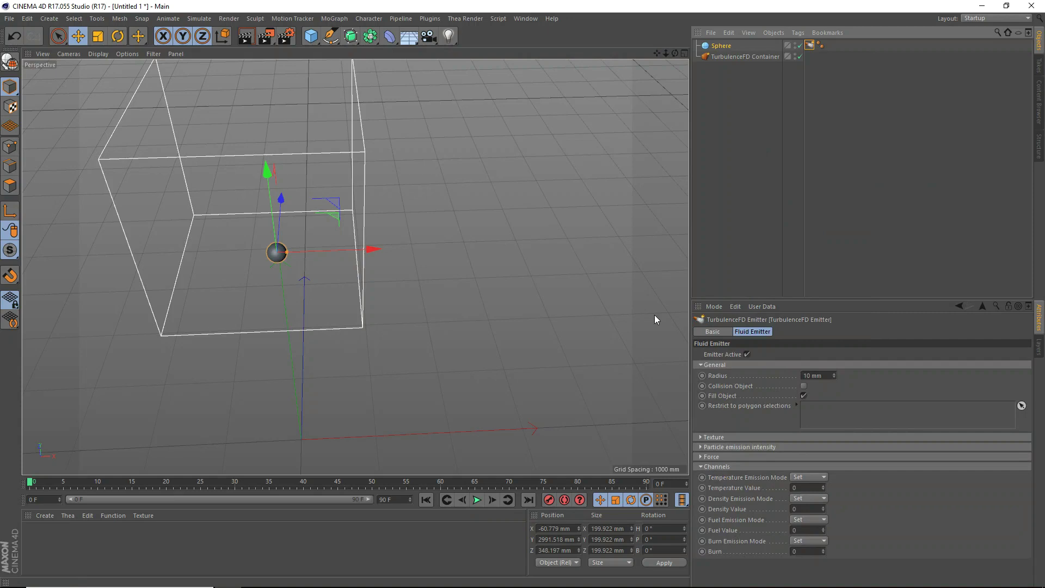
Step: Set the emitter's Temperature Value to 1
{"action": "left_click", "coordinate": [805, 491]}
{"action": "type", "text": "1"}
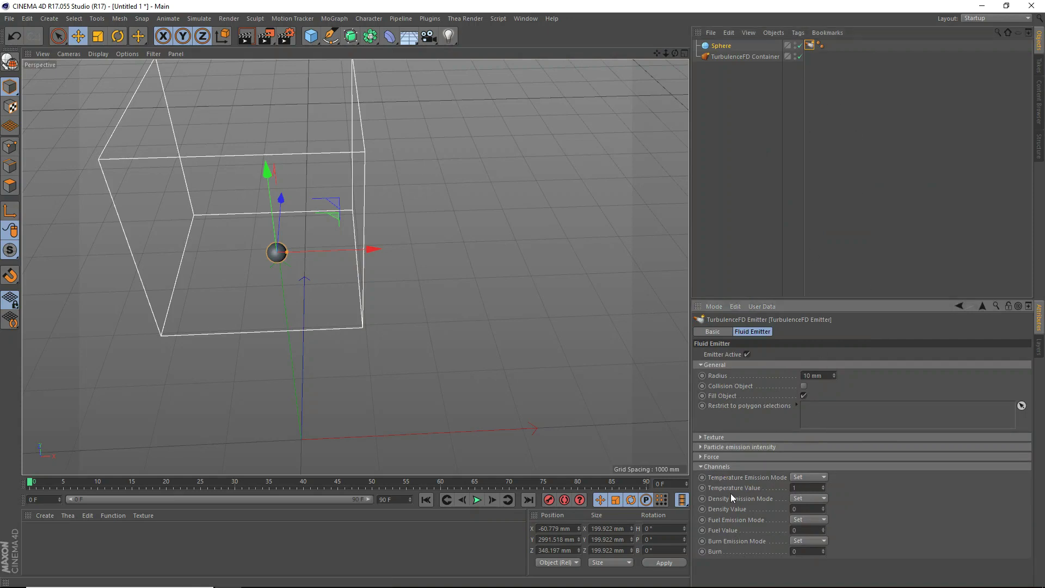
{"action": "left_click", "coordinate": [807, 509]}
Step: Run a cached TurbulenceFD simulation of the container and play back the result
{"action": "left_click", "coordinate": [737, 54]}
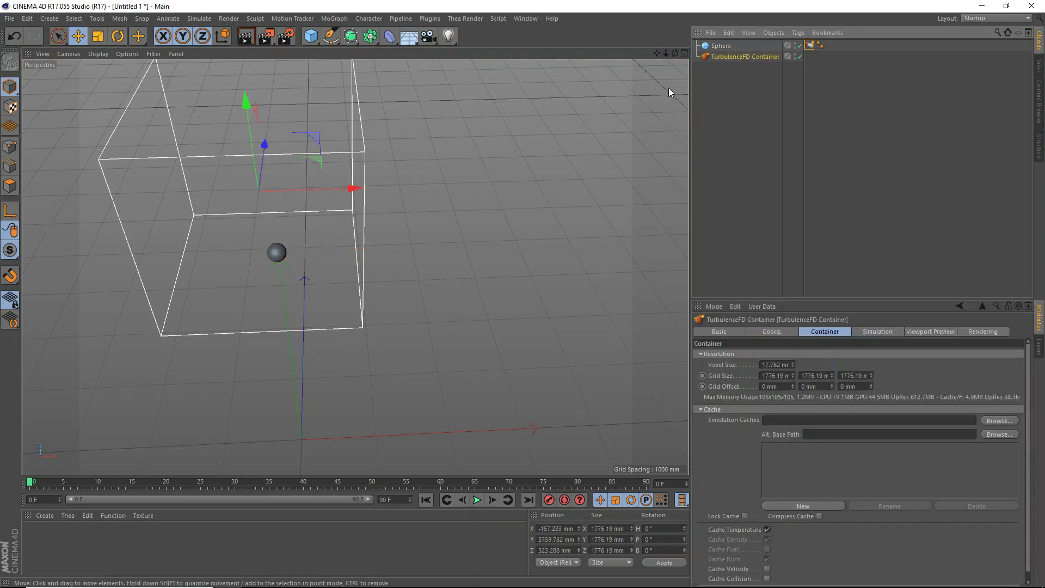
{"action": "left_click_drag", "start_coordinate": [658, 54], "coordinate": [652, 92]}
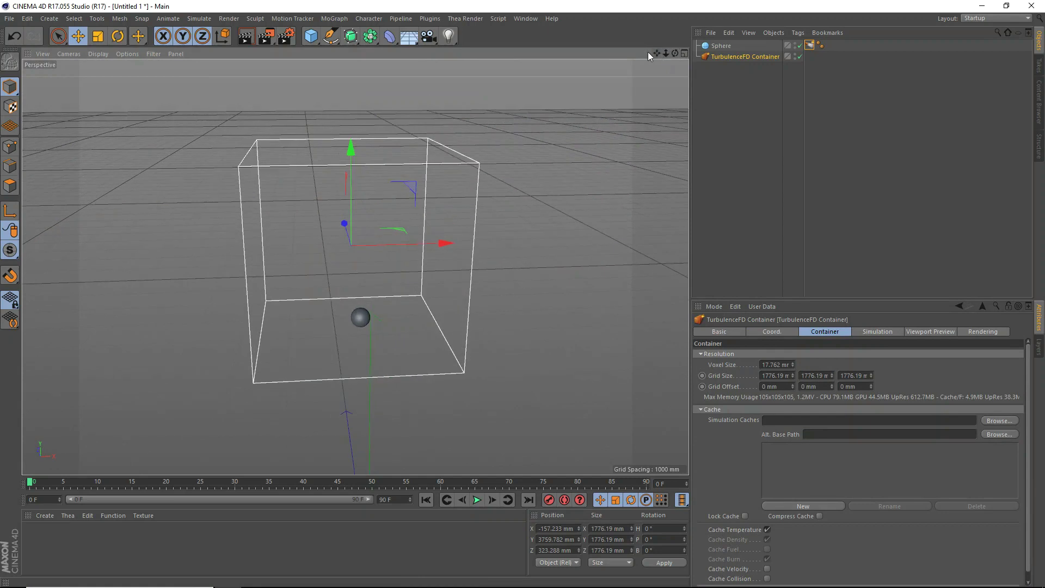
{"action": "left_click", "coordinate": [437, 22]}
{"action": "mouse_move", "coordinate": [468, 49]}
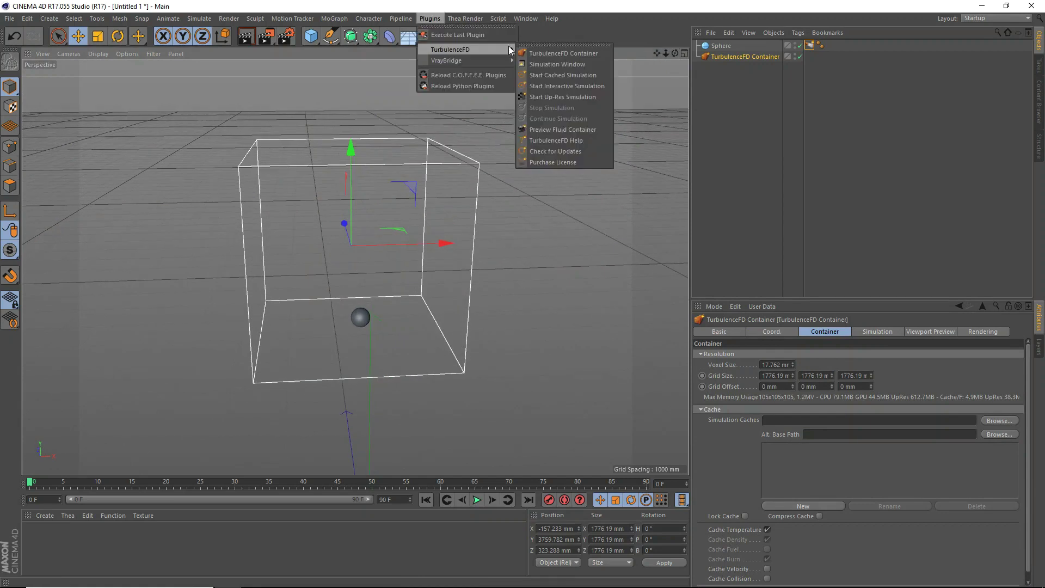
{"action": "left_click", "coordinate": [566, 75]}
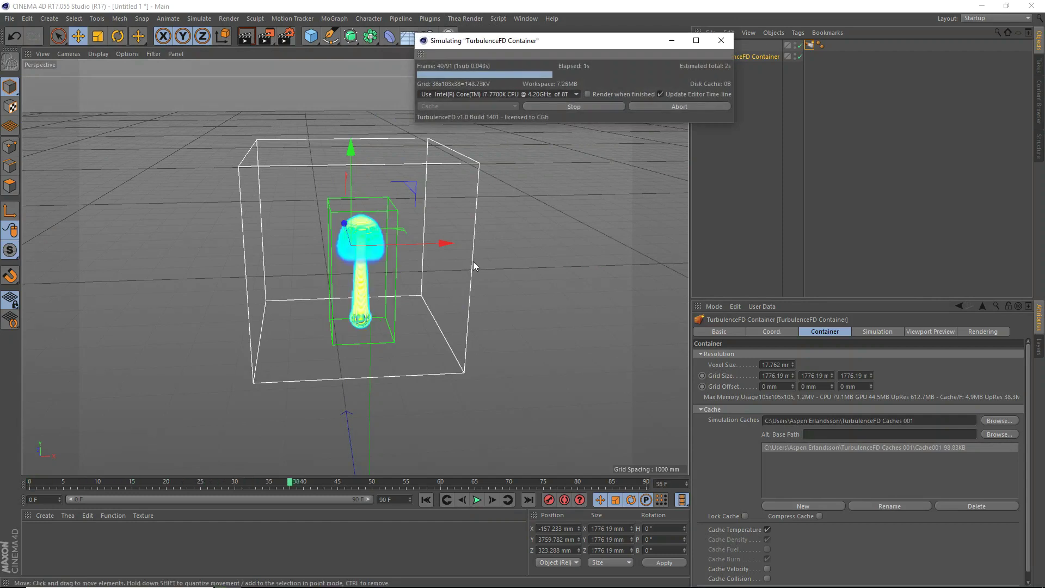
{"action": "left_click", "coordinate": [726, 40]}
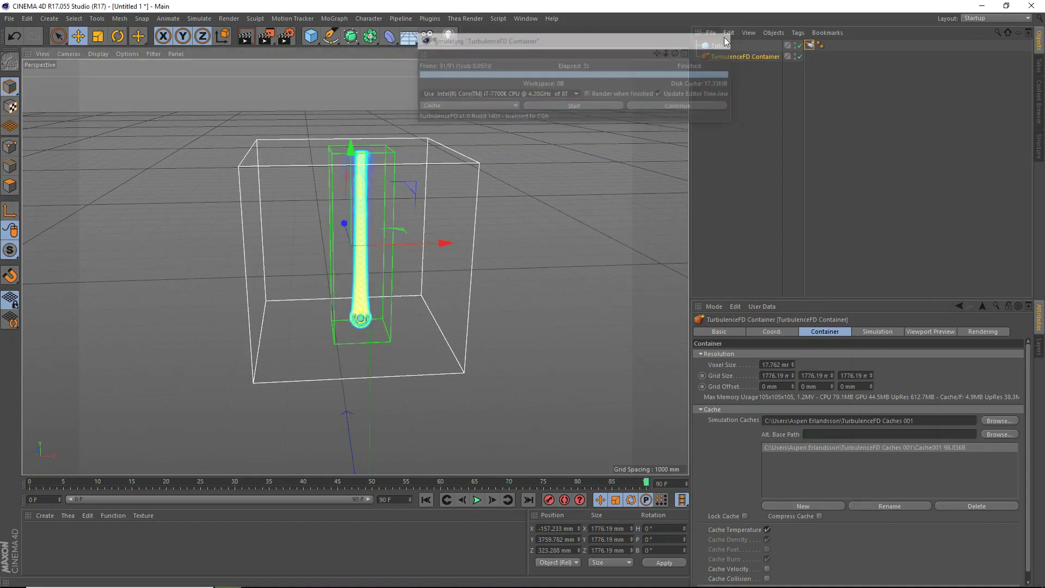
{"action": "left_click", "coordinate": [476, 499]}
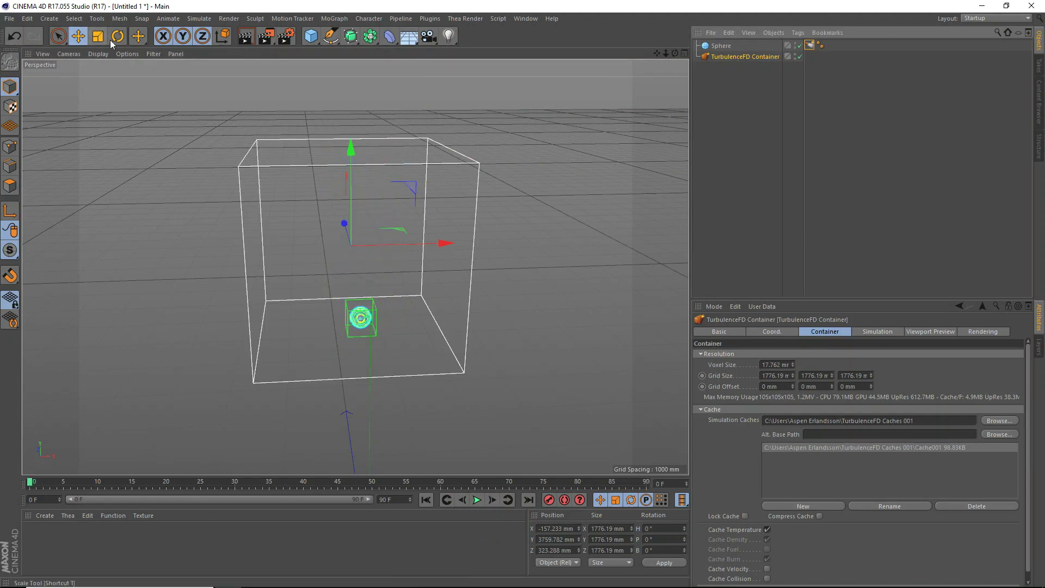
Step: Shrink the emitter sphere to a radius of about 45.5 mm and lower it slightly to about Y 2989 mm
{"action": "mouse_move", "coordinate": [675, 53]}
{"action": "left_mouse_down"}
{"action": "mouse_move", "coordinate": [674, 18]}
{"action": "mouse_move", "coordinate": [674, 67]}
{"action": "mouse_move", "coordinate": [674, 46]}
{"action": "left_mouse_up"}
{"action": "left_click", "coordinate": [720, 46]}
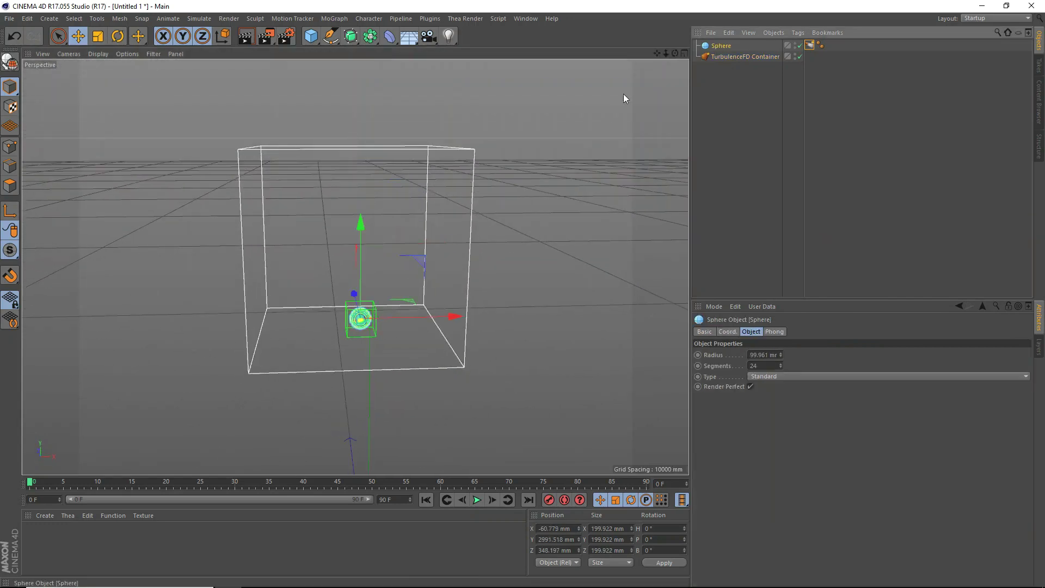
{"action": "scroll", "coordinate": [442, 356], "scroll_direction": "up", "scroll_amount": 5}
{"action": "left_click_drag", "start_coordinate": [296, 277], "coordinate": [286, 276]}
{"action": "left_click_drag", "start_coordinate": [272, 230], "coordinate": [273, 231]}
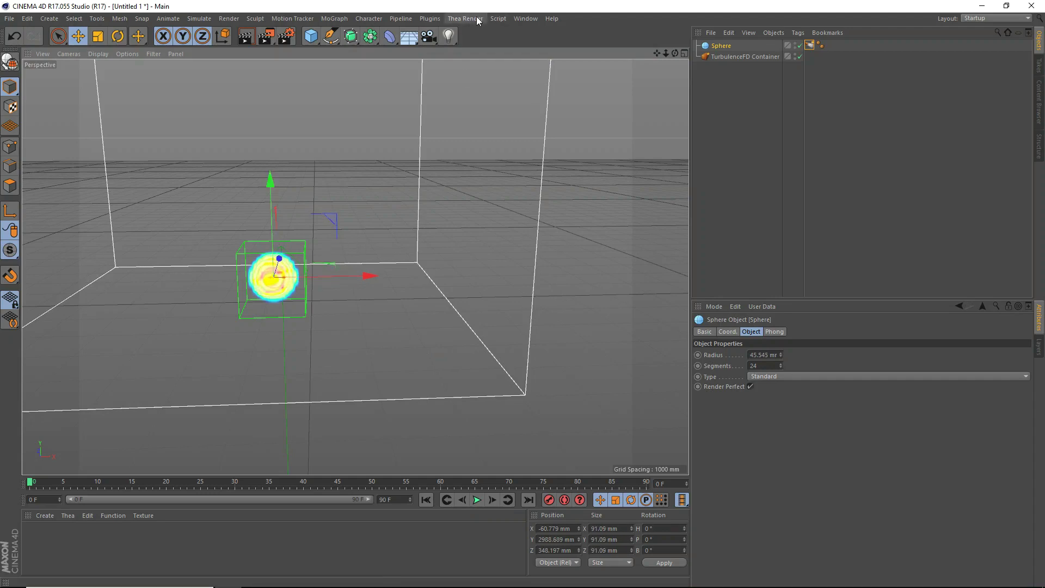
Step: Delete the container's existing simulation cache
{"action": "left_click", "coordinate": [733, 57]}
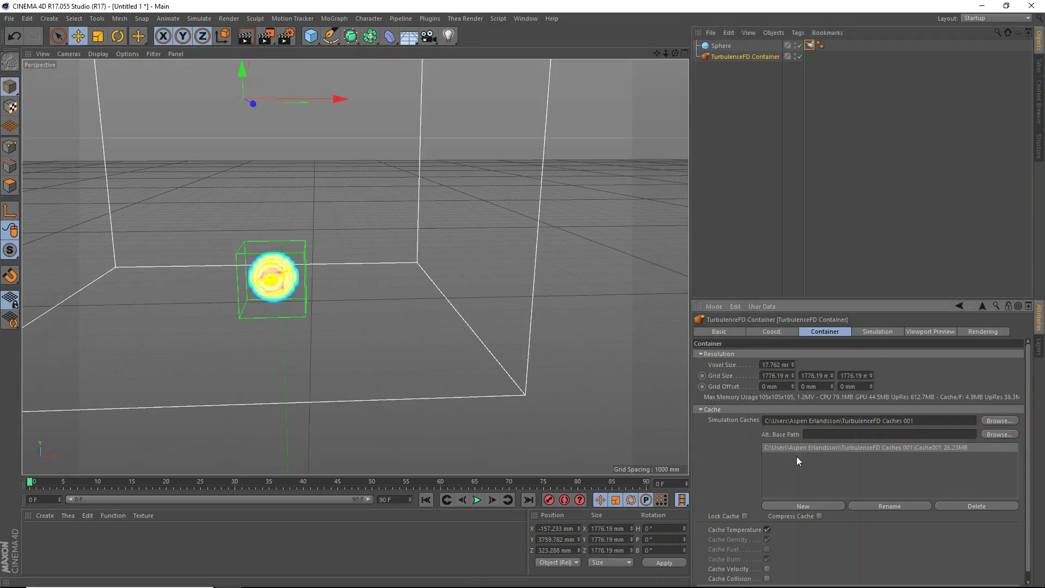
{"action": "key", "text": "ctrl+z"}
{"action": "key", "text": "ctrl+y"}
{"action": "left_click", "coordinate": [967, 503]}
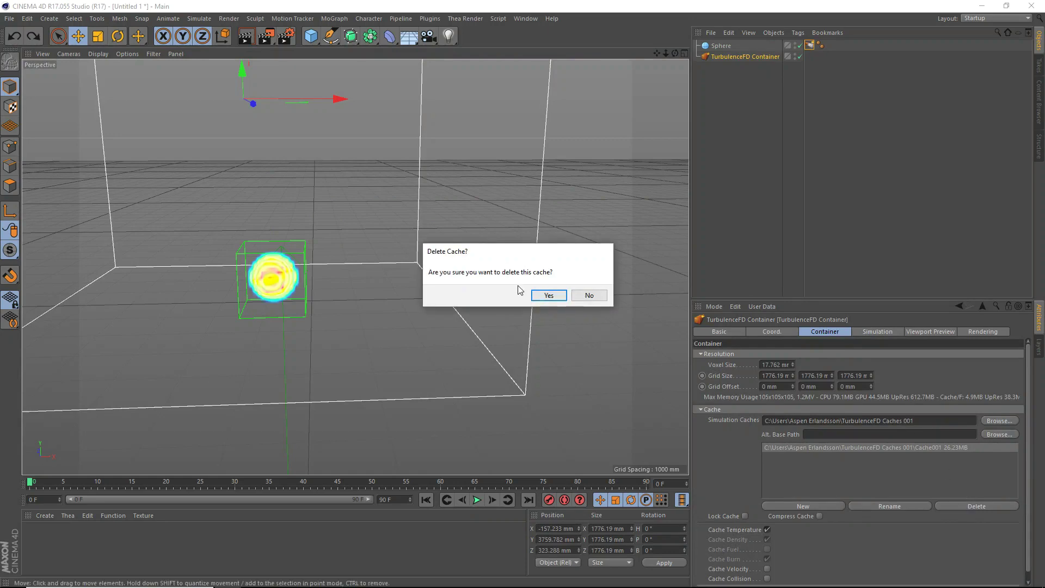
{"action": "left_click", "coordinate": [547, 296]}
Step: Look through the container's simulation settings for velocity, wind, vorticity and turbulence
{"action": "left_click", "coordinate": [882, 333]}
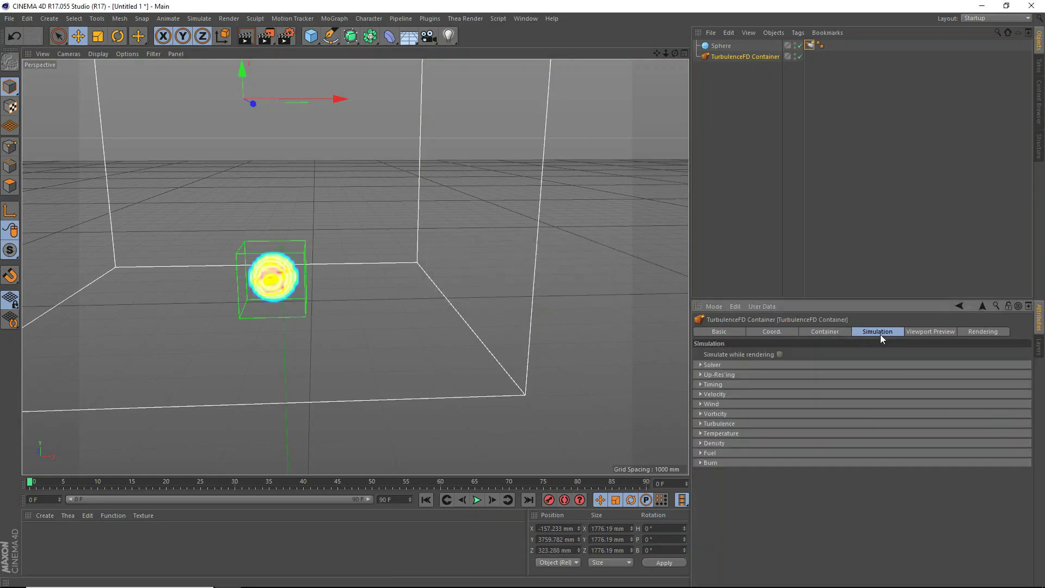
{"action": "left_click", "coordinate": [714, 394]}
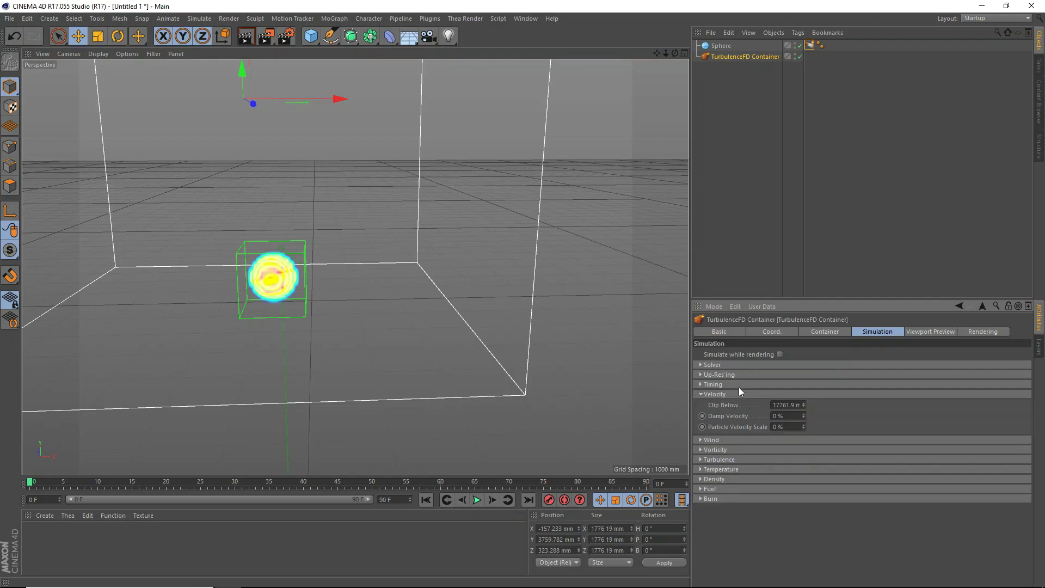
{"action": "left_click", "coordinate": [736, 393]}
{"action": "left_click", "coordinate": [729, 404]}
{"action": "left_click", "coordinate": [726, 407]}
{"action": "left_click", "coordinate": [725, 414]}
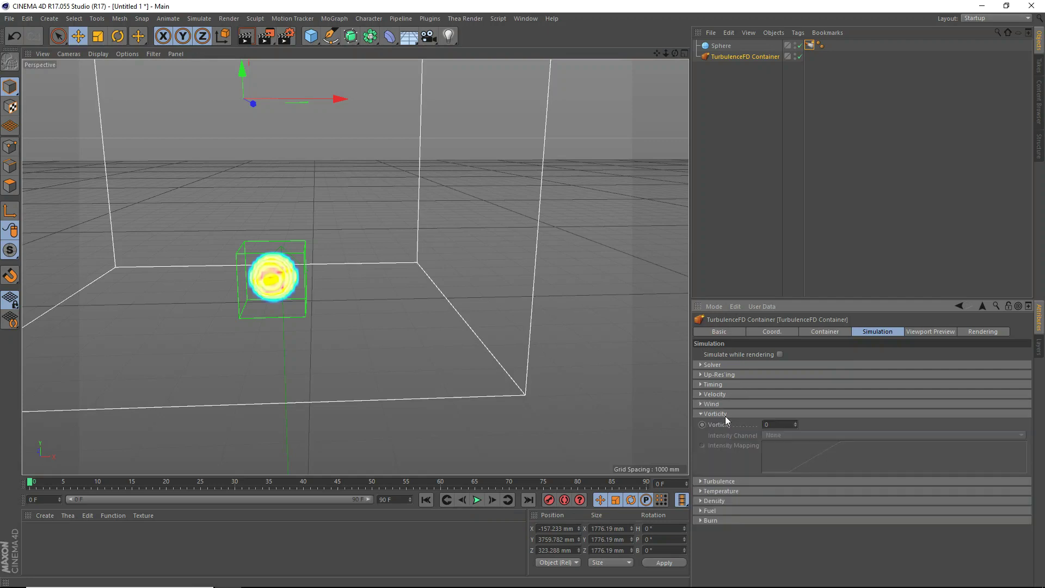
{"action": "left_click", "coordinate": [720, 483]}
{"action": "scroll", "coordinate": [722, 517], "scroll_direction": "down", "scroll_amount": 2}
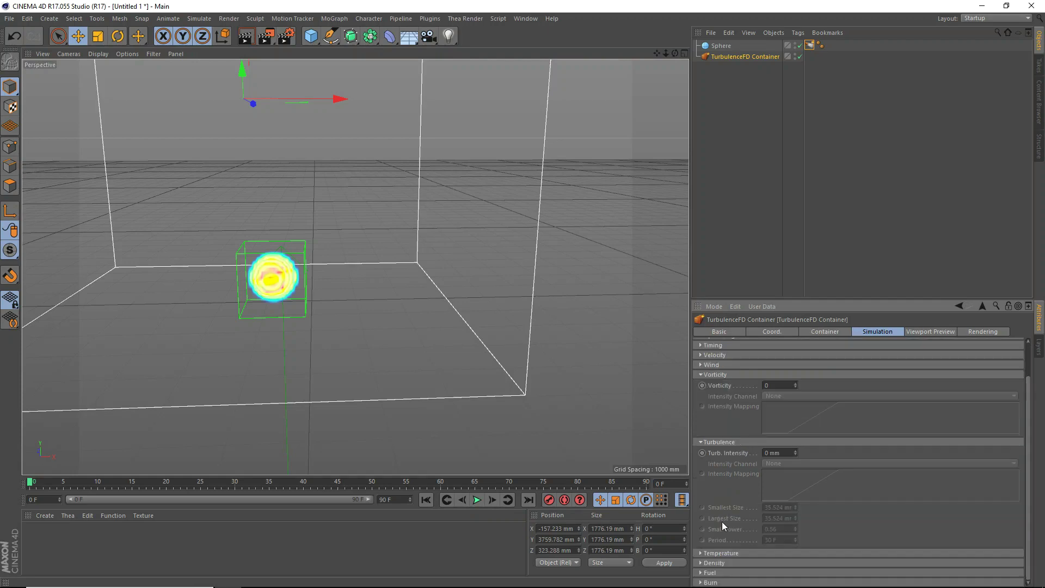
Step: Activate the container's Density channel and set its Clip Below value to 20
{"action": "left_click", "coordinate": [724, 560]}
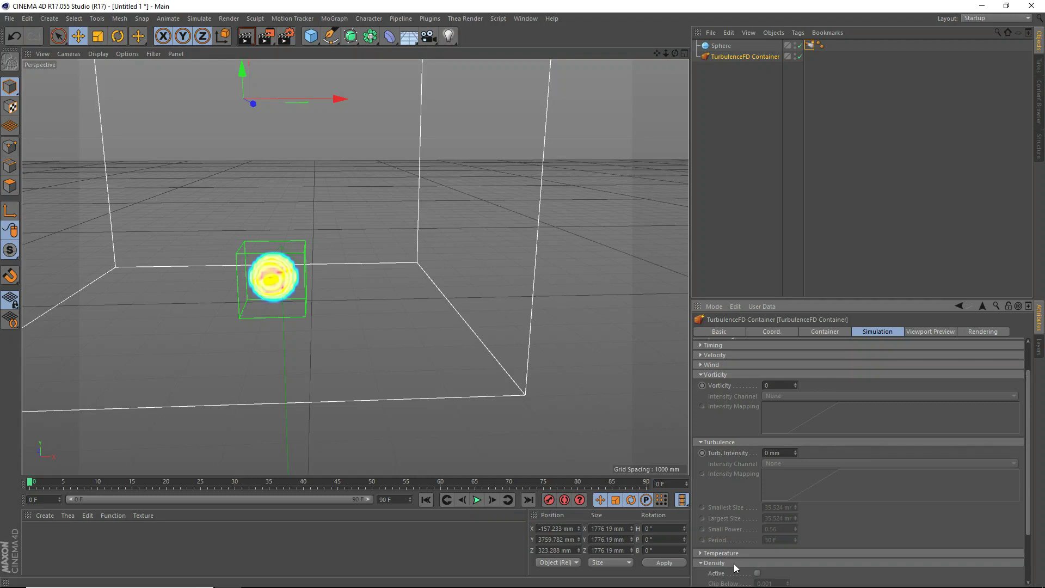
{"action": "scroll", "coordinate": [730, 560], "scroll_direction": "down", "scroll_amount": 3}
{"action": "left_click", "coordinate": [757, 505]}
{"action": "left_click", "coordinate": [770, 515]}
{"action": "type", "text": "20"}
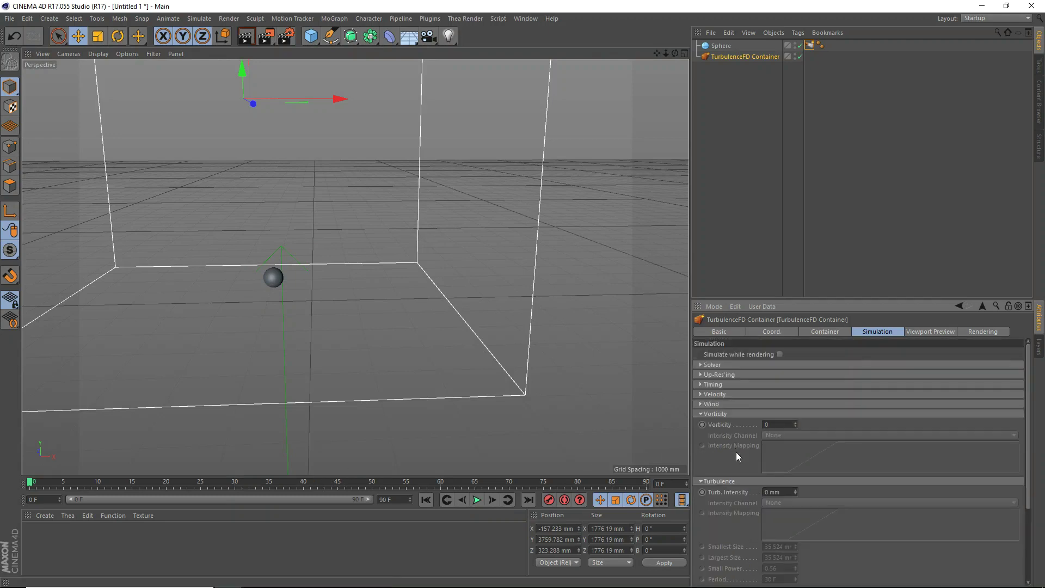
Step: Expand the container's Temperature simulation settings and change a parameter there to 3
{"action": "left_click", "coordinate": [721, 485]}
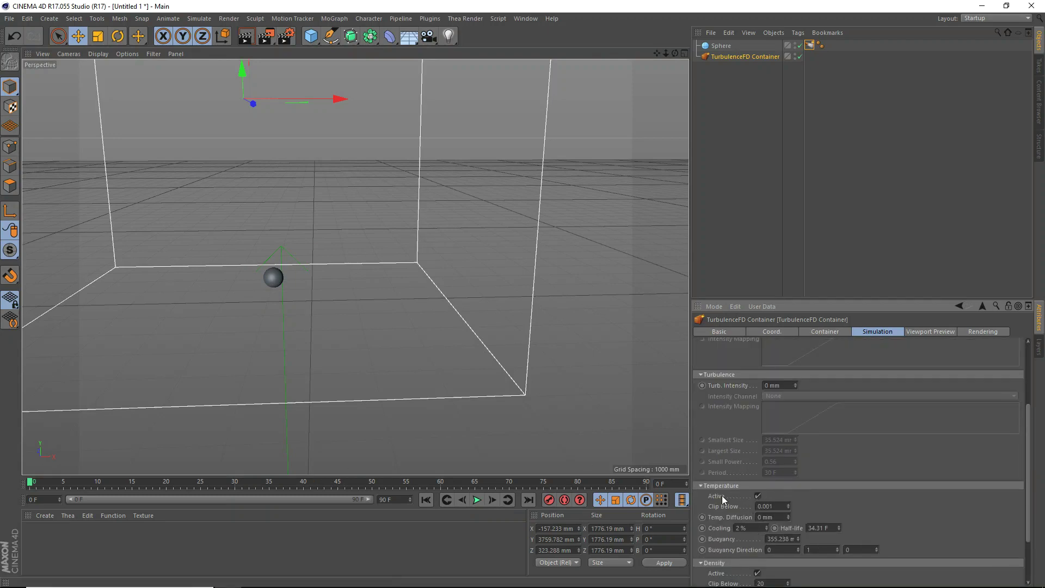
{"action": "type", "text": "3"}
{"action": "key", "text": "Return"}
{"action": "scroll", "coordinate": [836, 441], "scroll_direction": "up", "scroll_amount": 4}
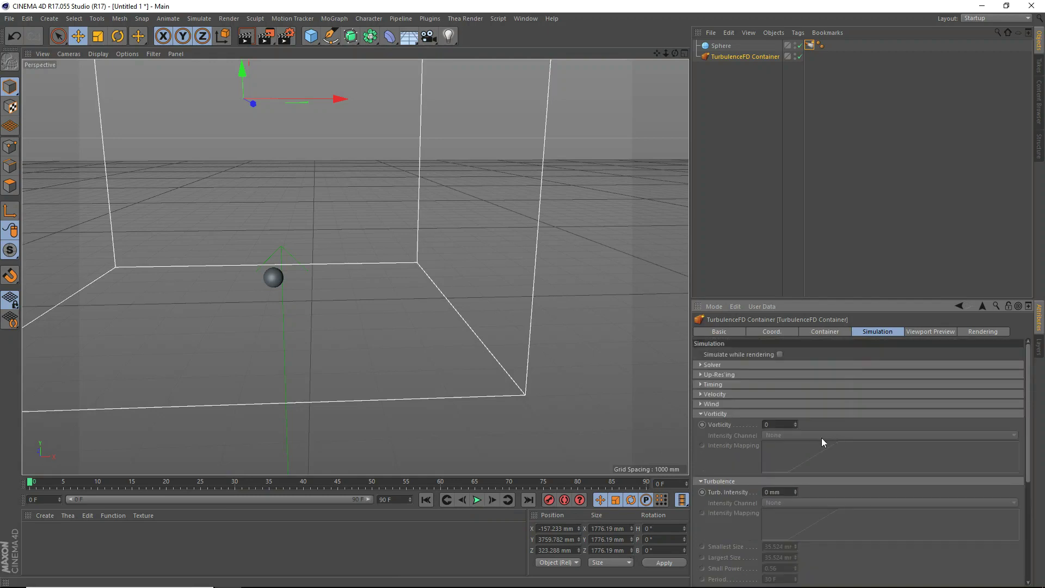
Step: Set the container's turbulence intensity to 20 cm
{"action": "left_click", "coordinate": [787, 492]}
{"action": "type", "text": "20c"}
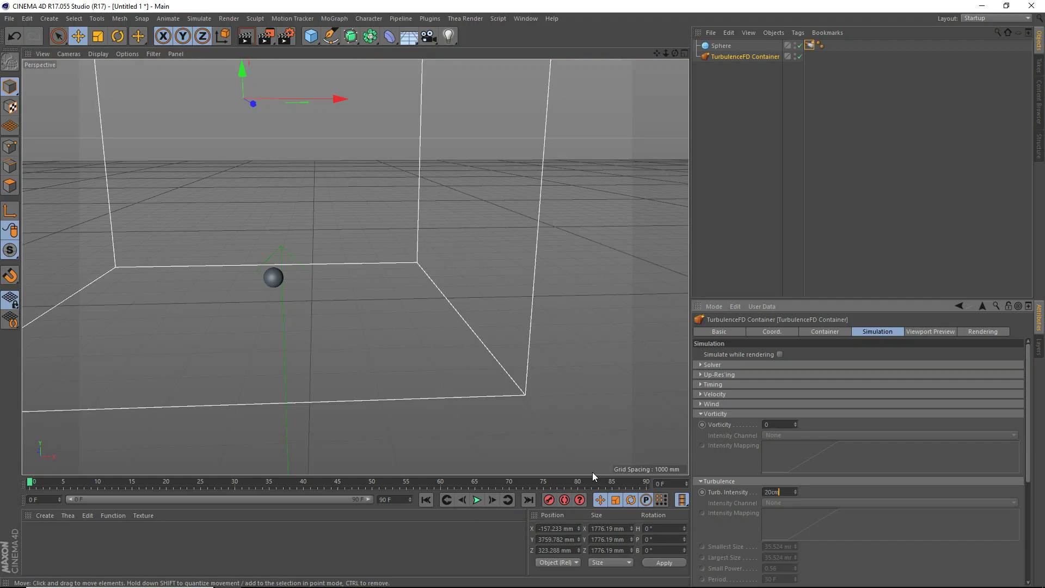
{"action": "key", "text": "Return"}
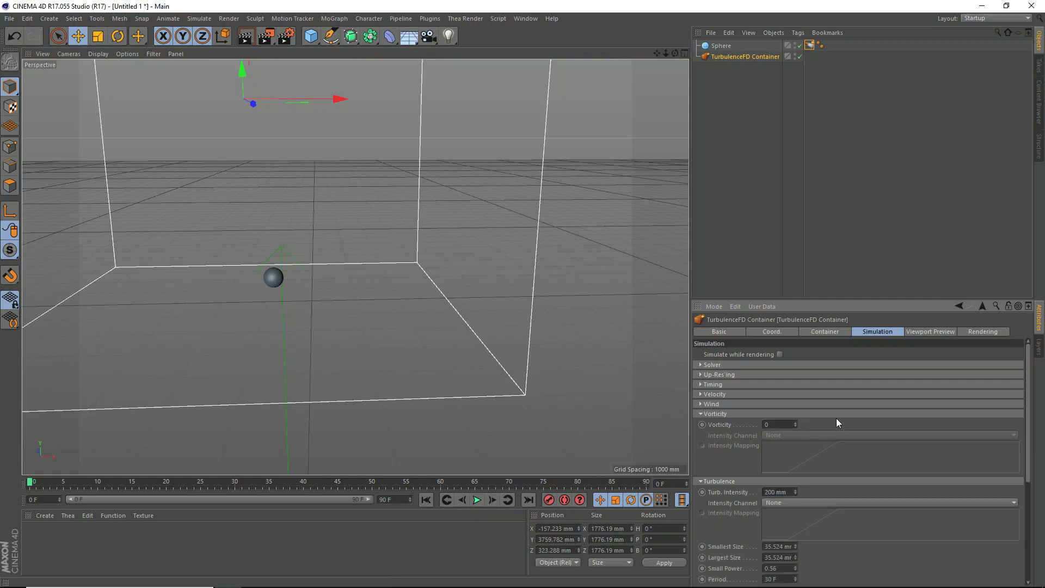
Step: Set the container's vorticity to 20
{"action": "left_click", "coordinate": [785, 424]}
{"action": "type", "text": "20"}
{"action": "key", "text": "Return"}
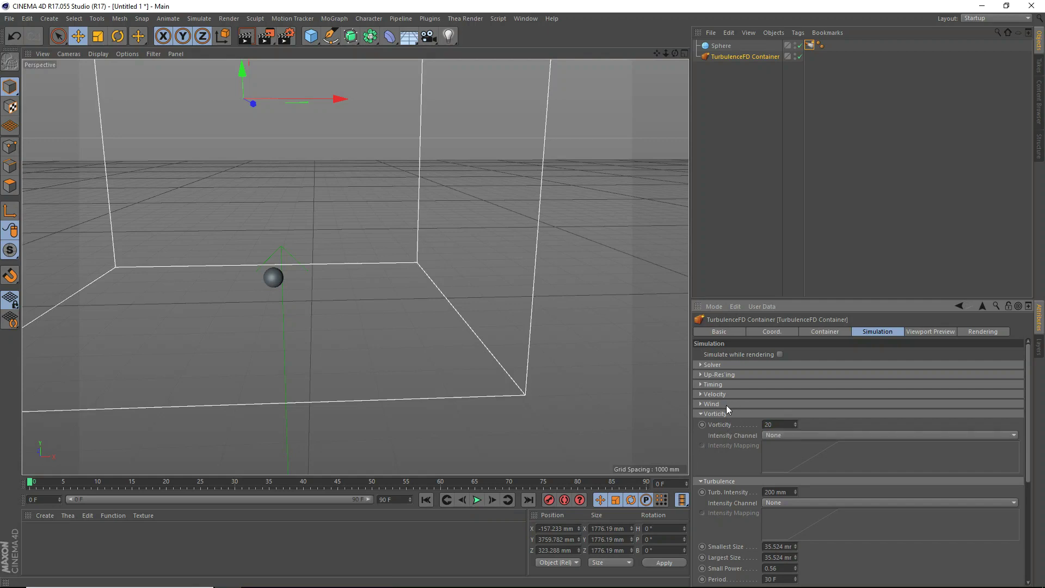
{"action": "scroll", "coordinate": [721, 448], "scroll_direction": "down", "scroll_amount": 4}
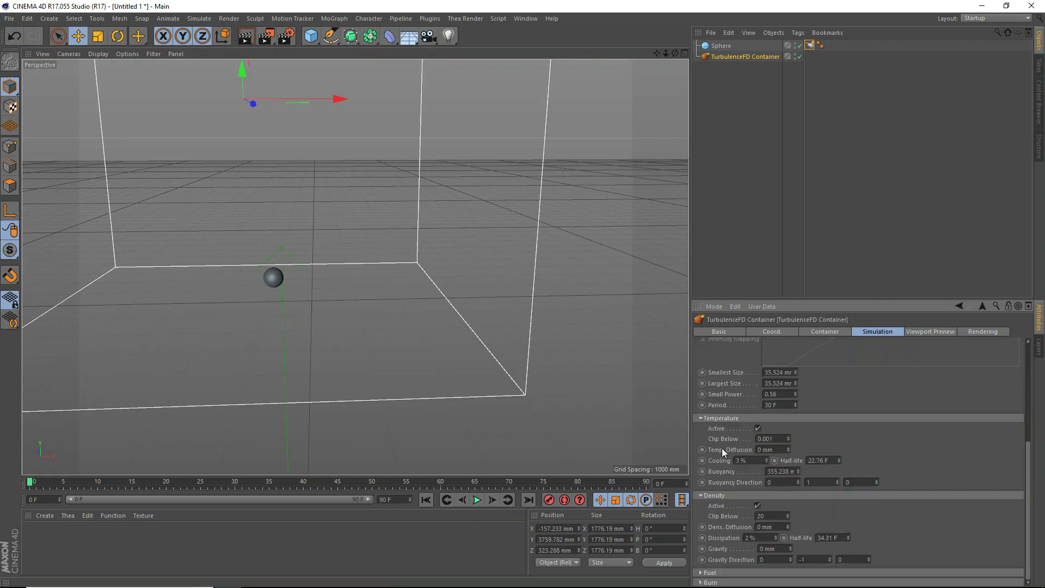
Step: Expand the container's fire shader rendering settings and set the Low Temp. value to 500
{"action": "left_click", "coordinate": [838, 333]}
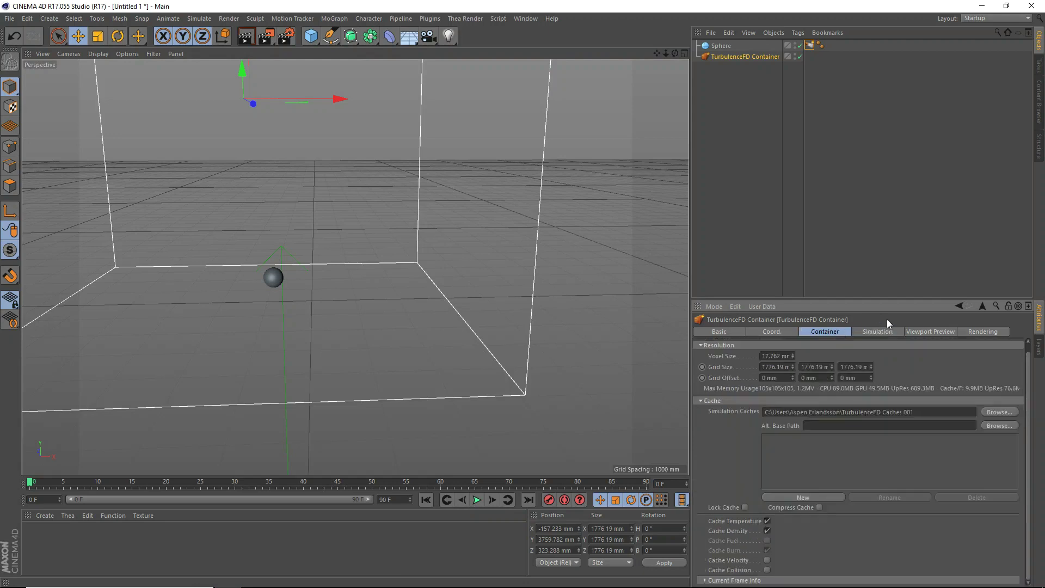
{"action": "left_click", "coordinate": [931, 332]}
{"action": "left_click", "coordinate": [979, 331]}
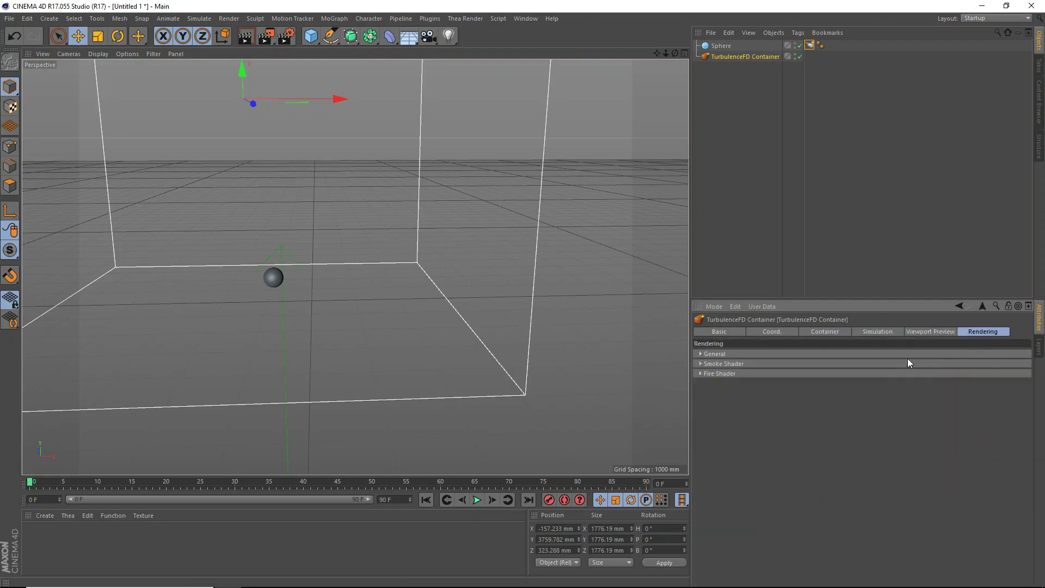
{"action": "left_click", "coordinate": [824, 374]}
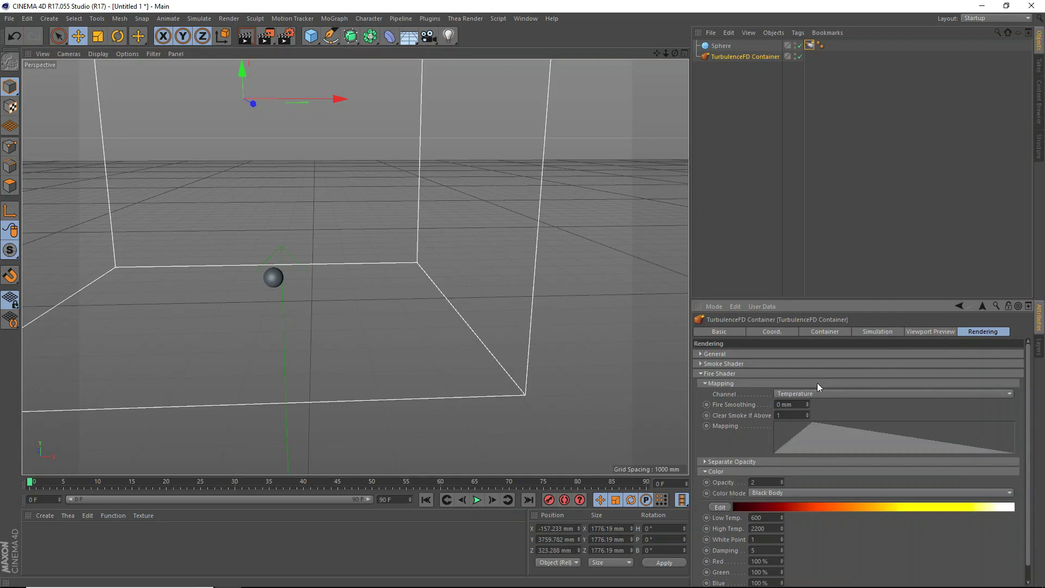
{"action": "left_click", "coordinate": [775, 520]}
{"action": "type", "text": "500"}
{"action": "key", "text": "Return"}
{"action": "left_click", "coordinate": [798, 533]}
{"action": "left_click_drag", "start_coordinate": [782, 528], "coordinate": [784, 534]}
{"action": "key", "text": "ctrl+z"}
Step: Run a cached TurbulenceFD simulation of the container and close the simulation window
{"action": "left_click", "coordinate": [931, 332]}
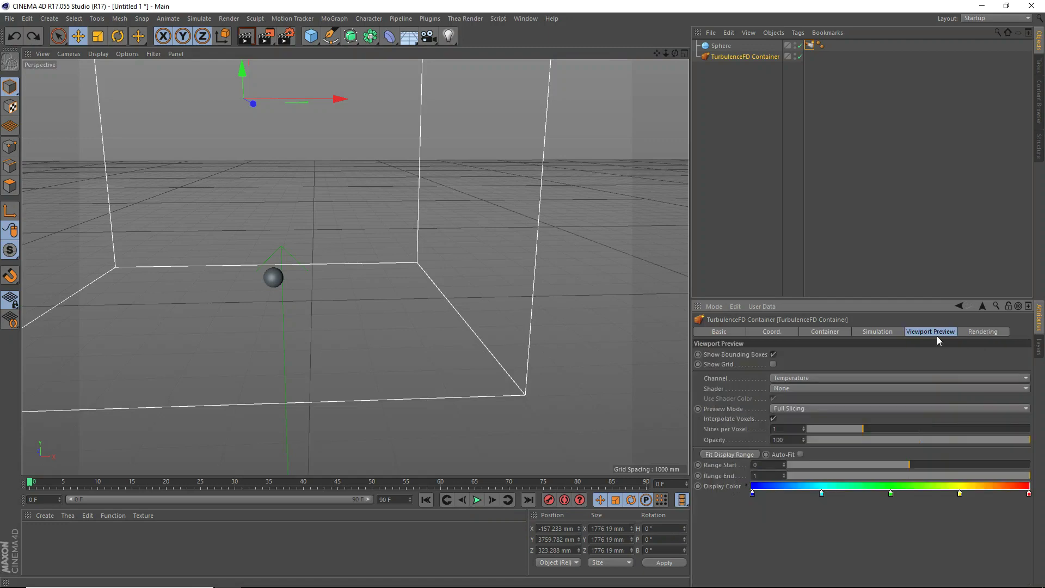
{"action": "left_click", "coordinate": [874, 333]}
{"action": "left_click_drag", "start_coordinate": [657, 54], "coordinate": [735, 115]}
{"action": "scroll", "coordinate": [635, 145], "scroll_direction": "down", "scroll_amount": 3}
{"action": "left_click_drag", "start_coordinate": [654, 50], "coordinate": [627, 50]}
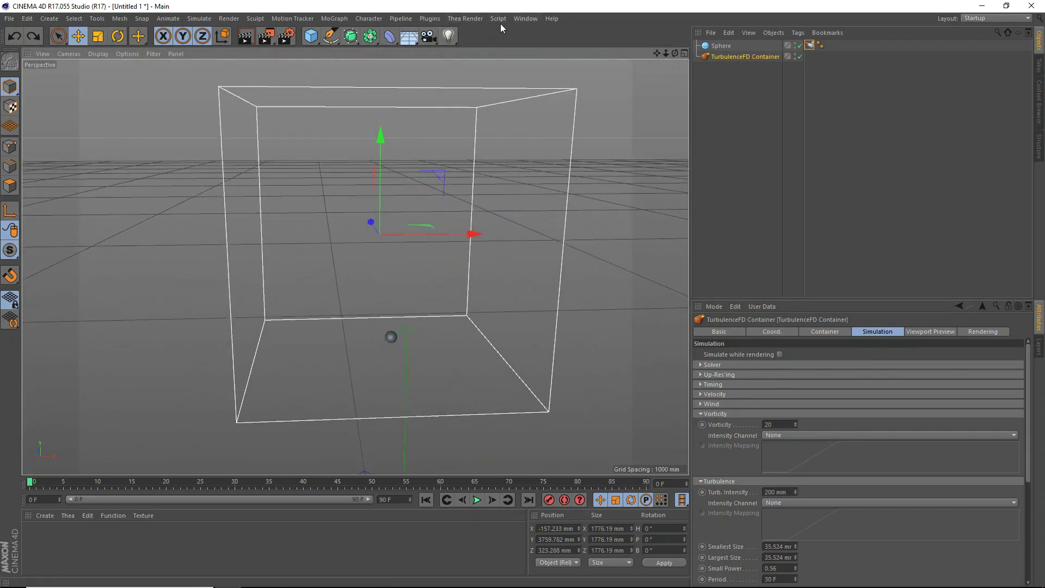
{"action": "left_click", "coordinate": [429, 19]}
{"action": "mouse_move", "coordinate": [484, 51]}
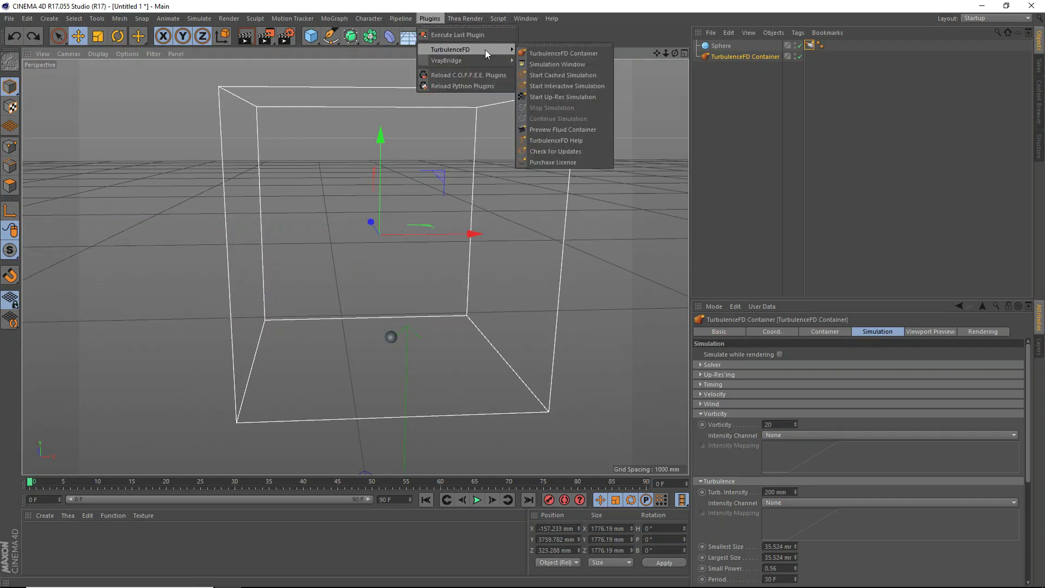
{"action": "left_click", "coordinate": [574, 77]}
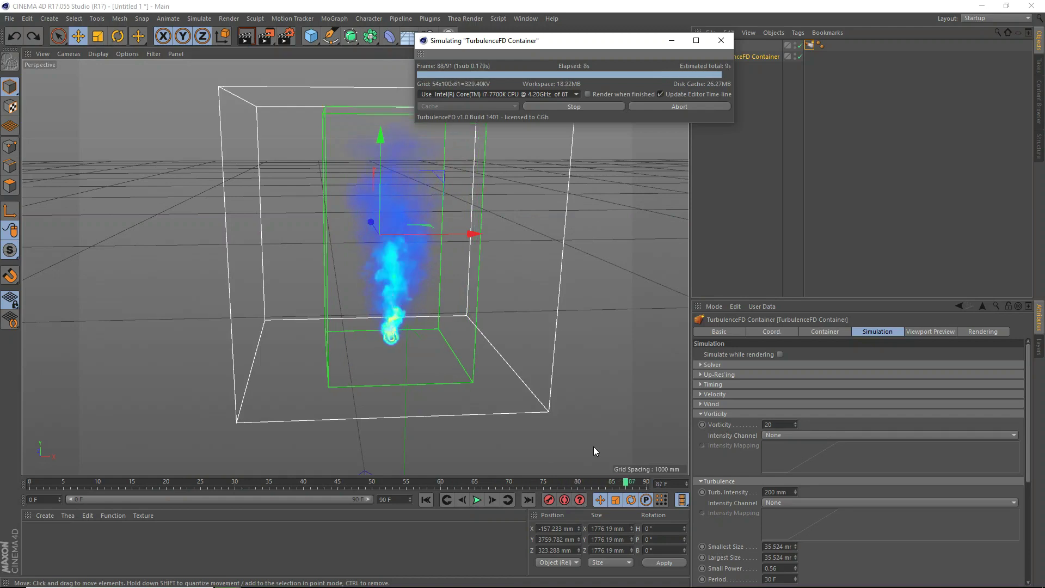
{"action": "left_click", "coordinate": [727, 47]}
Step: Play back the cached simulation, stop at frame 76 and render the perspective view
{"action": "left_click", "coordinate": [477, 499]}
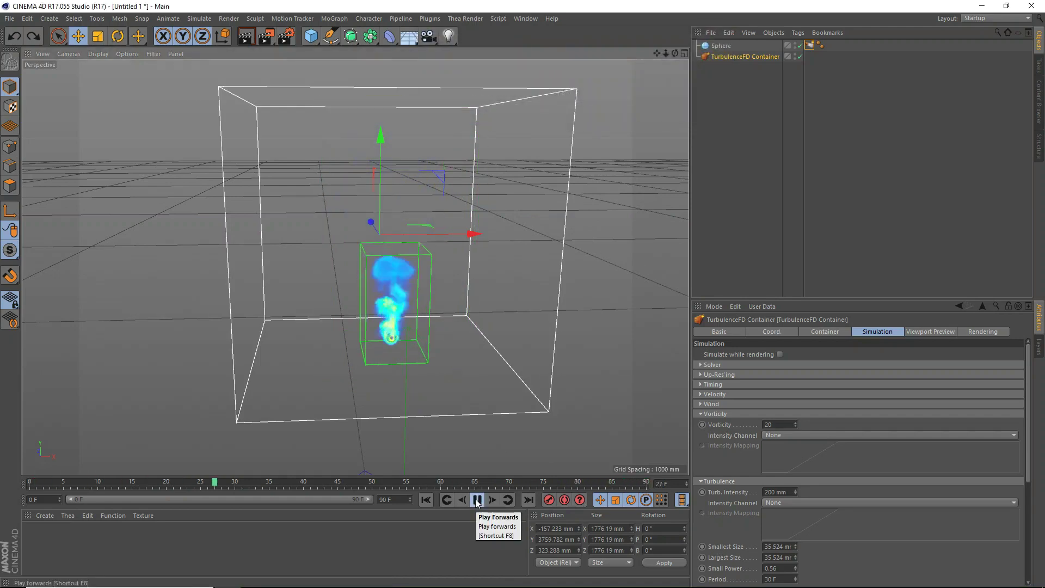
{"action": "left_click", "coordinate": [477, 500]}
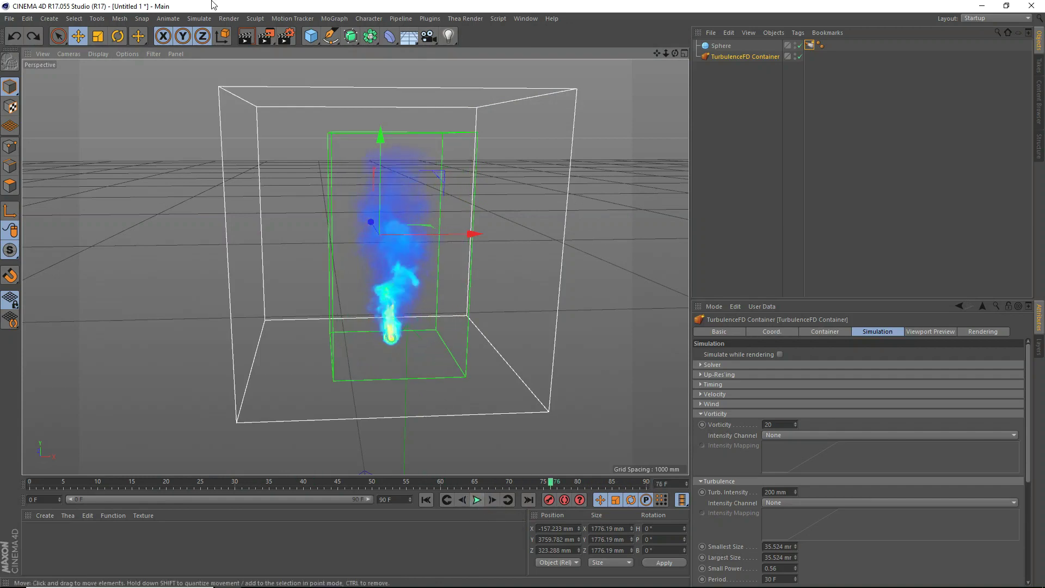
{"action": "left_click", "coordinate": [242, 40]}
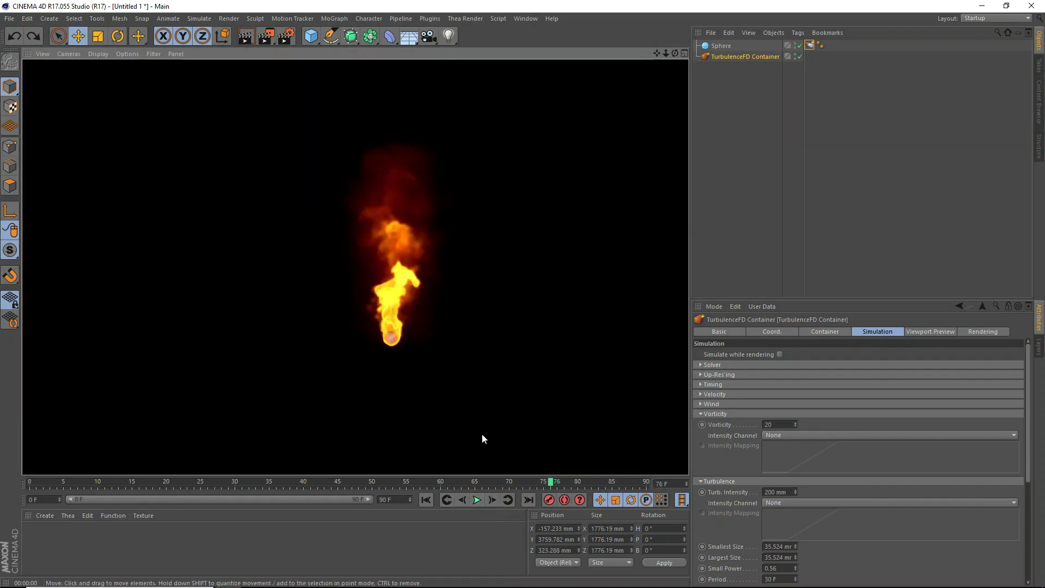
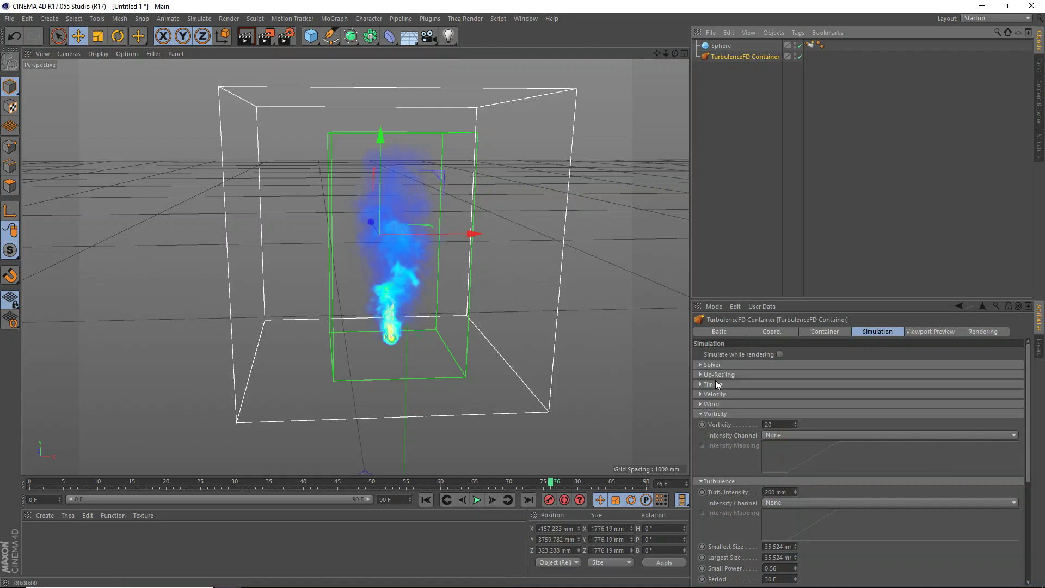
Step: Expand the container's wind settings and set the wind speed to 500 mm
{"action": "left_click", "coordinate": [720, 404]}
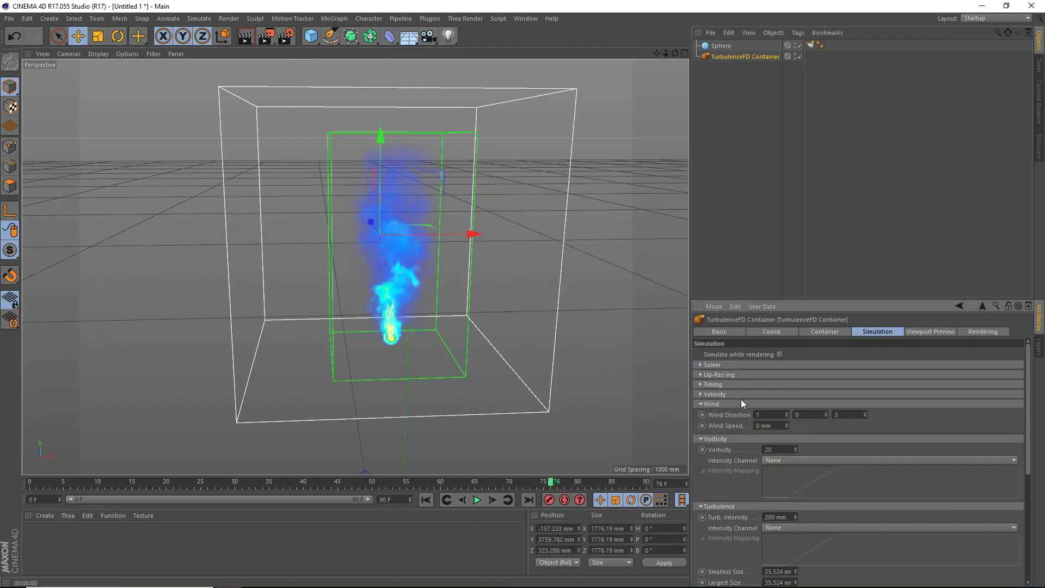
{"action": "left_click", "coordinate": [783, 428]}
Step: Add a cube, flatten its Z size to about 361 mm and raise it to about Y 2678 mm
{"action": "left_click", "coordinate": [311, 36]}
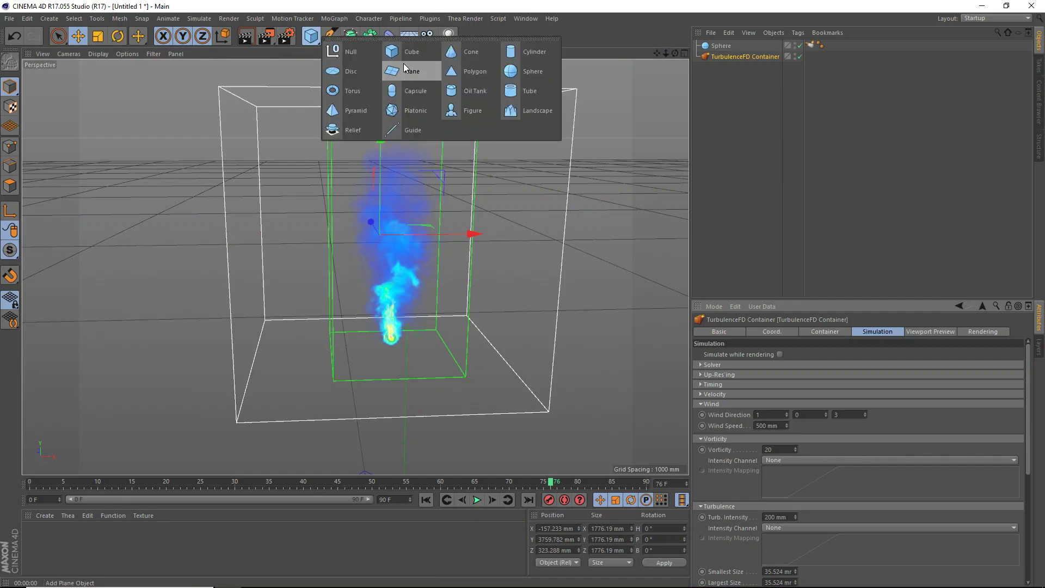
{"action": "left_click", "coordinate": [404, 58]}
{"action": "scroll", "coordinate": [389, 444], "scroll_direction": "down", "scroll_amount": 4}
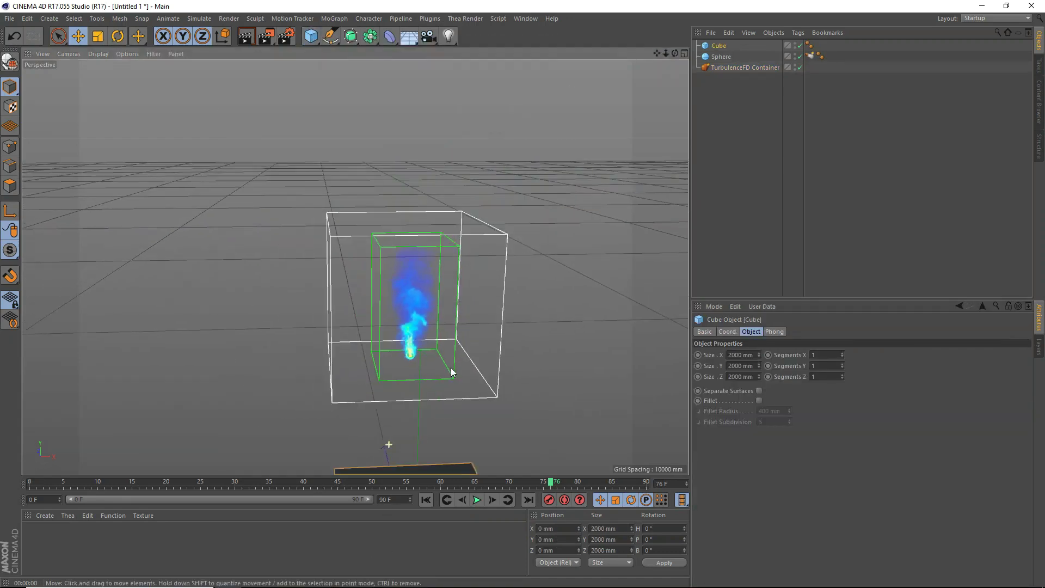
{"action": "scroll", "coordinate": [515, 282], "scroll_direction": "down", "scroll_amount": 3}
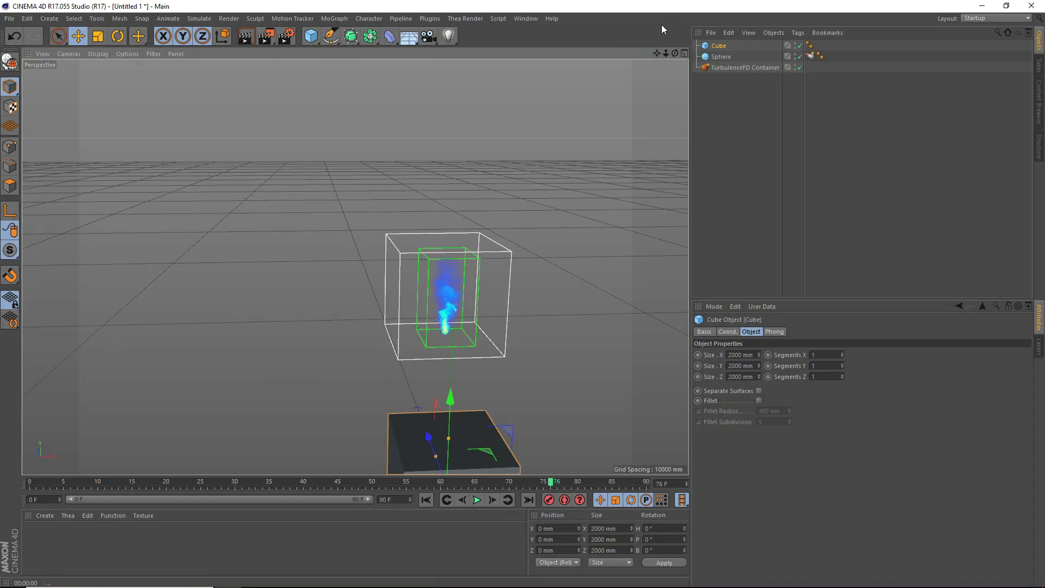
{"action": "left_click_drag", "start_coordinate": [656, 53], "coordinate": [718, 0]}
{"action": "left_click_drag", "start_coordinate": [491, 360], "coordinate": [451, 169]}
{"action": "scroll", "coordinate": [630, 138], "scroll_direction": "up", "scroll_amount": 2}
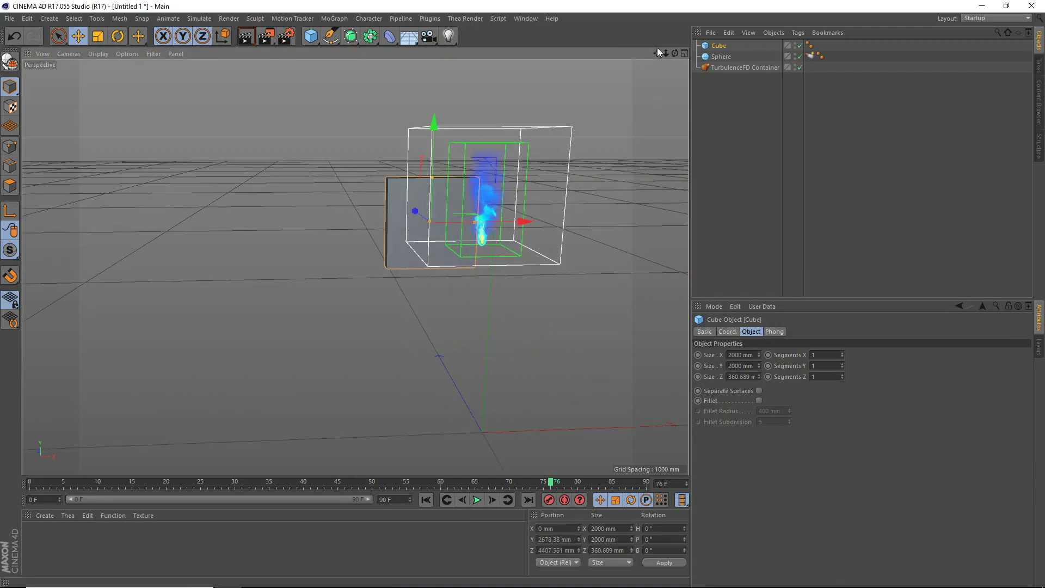
Step: Thin the cube to about 172 mm in Z and move it beside the fluid container, at about X 483 mm, Z 1472 mm
{"action": "left_click_drag", "start_coordinate": [675, 53], "coordinate": [730, 98]}
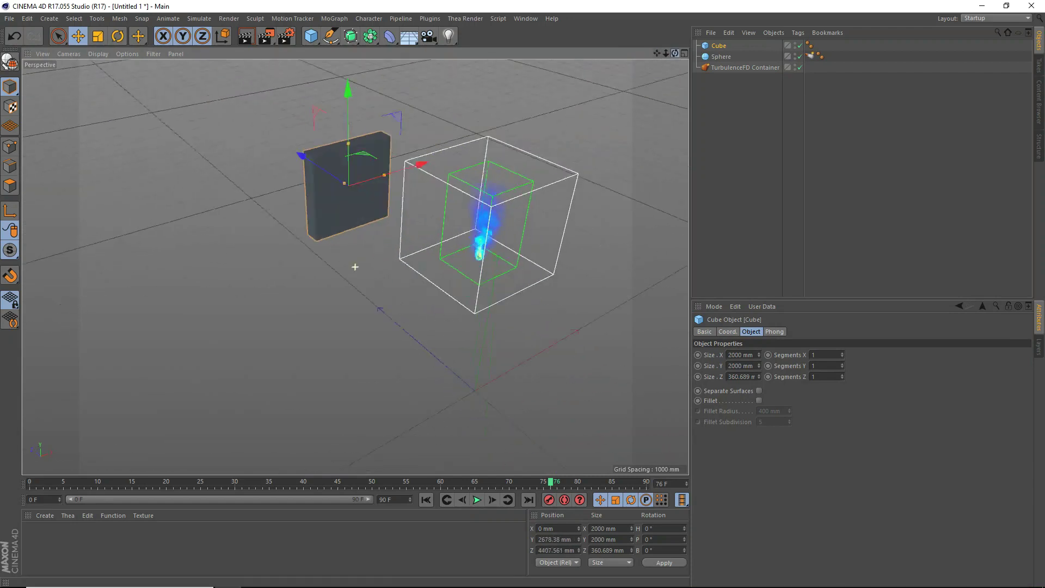
{"action": "left_click_drag", "start_coordinate": [226, 175], "coordinate": [391, 225]}
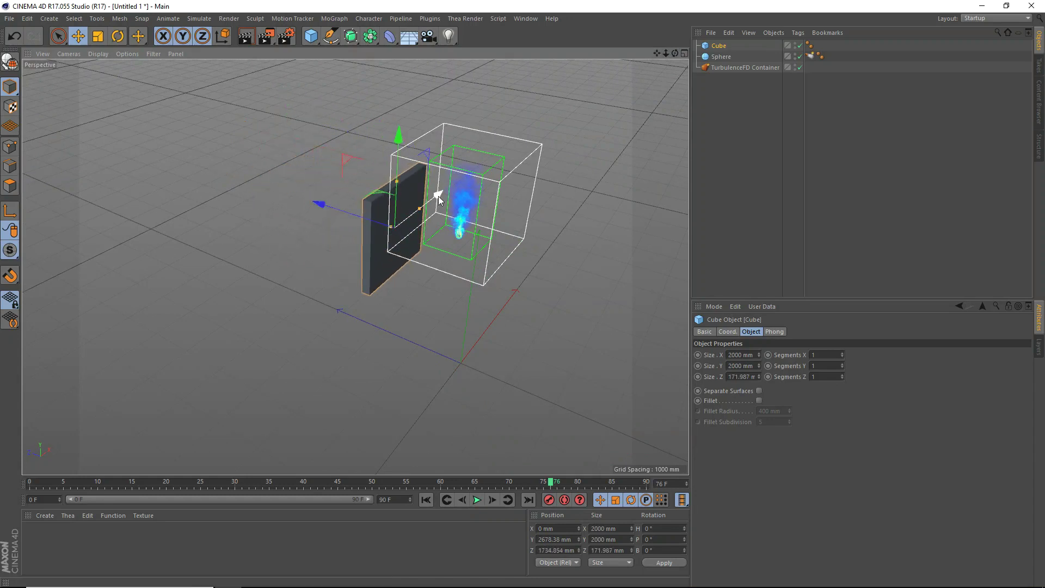
{"action": "left_click_drag", "start_coordinate": [438, 198], "coordinate": [453, 190]}
{"action": "left_click_drag", "start_coordinate": [364, 205], "coordinate": [374, 208]}
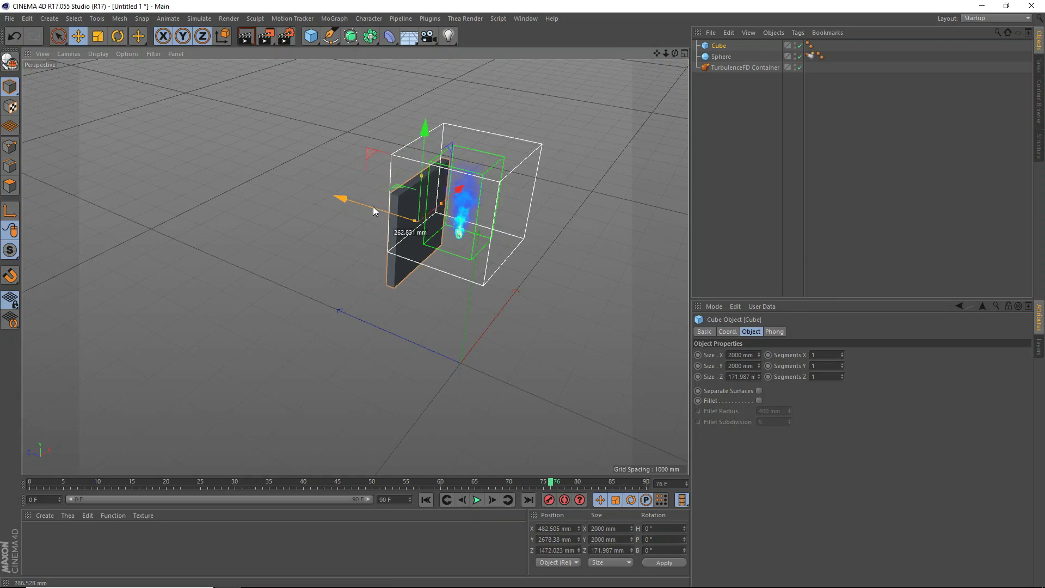
Step: Enlarge the cube into a wall about 3265 mm wide and 2631 mm high, centred behind the container
{"action": "left_click_drag", "start_coordinate": [438, 200], "coordinate": [420, 140]}
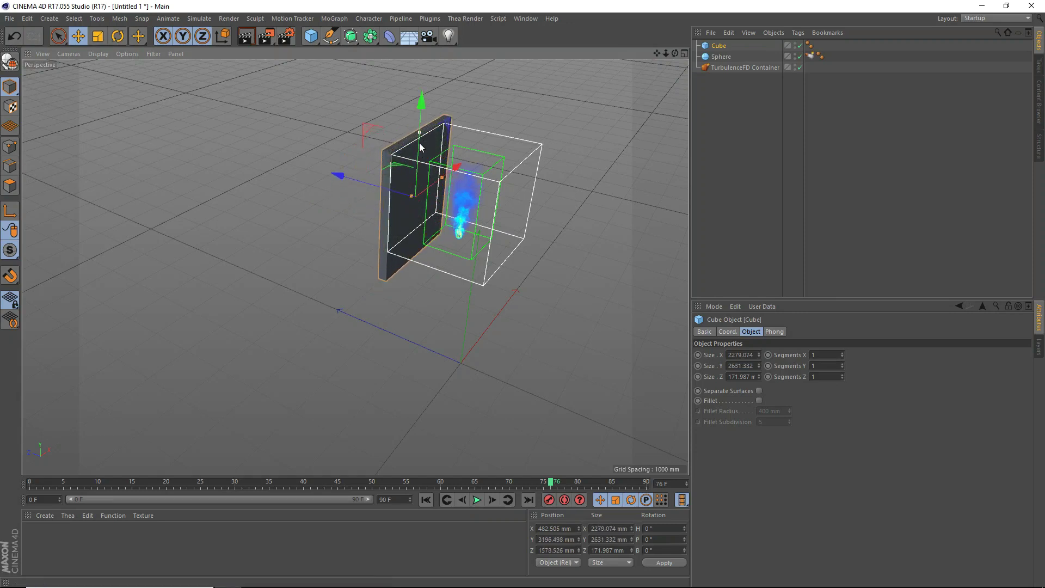
{"action": "left_click_drag", "start_coordinate": [405, 193], "coordinate": [466, 169]}
{"action": "left_click_drag", "start_coordinate": [674, 53], "coordinate": [644, 66]}
{"action": "left_click_drag", "start_coordinate": [572, 257], "coordinate": [552, 253]}
{"action": "mouse_move", "coordinate": [488, 202]}
{"action": "left_mouse_down"}
{"action": "mouse_move", "coordinate": [488, 188]}
{"action": "mouse_move", "coordinate": [489, 196]}
{"action": "left_mouse_up"}
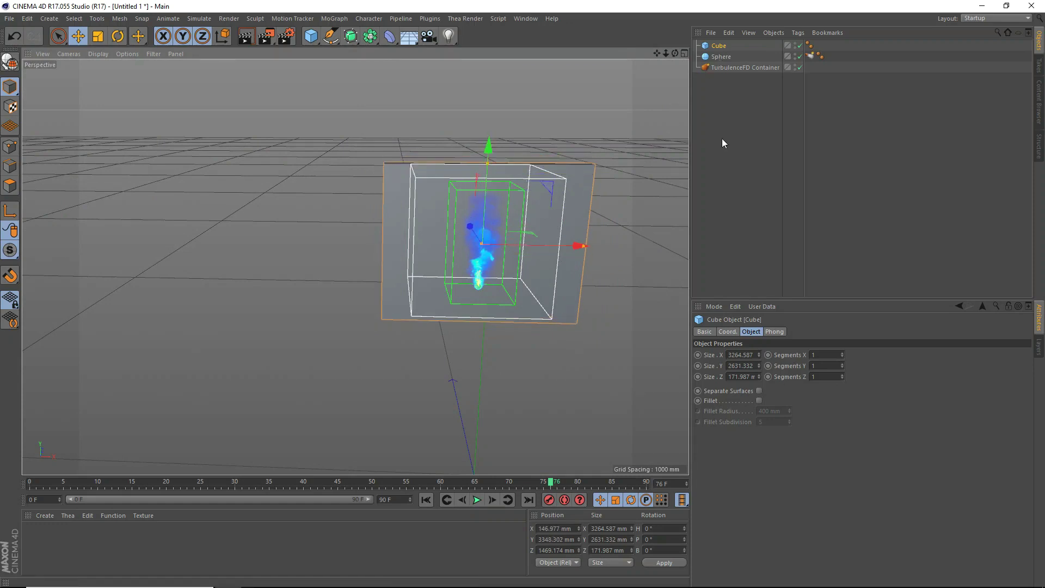
Step: Set the TurbulenceFD container's voxel size to 15 mm
{"action": "left_click", "coordinate": [726, 67]}
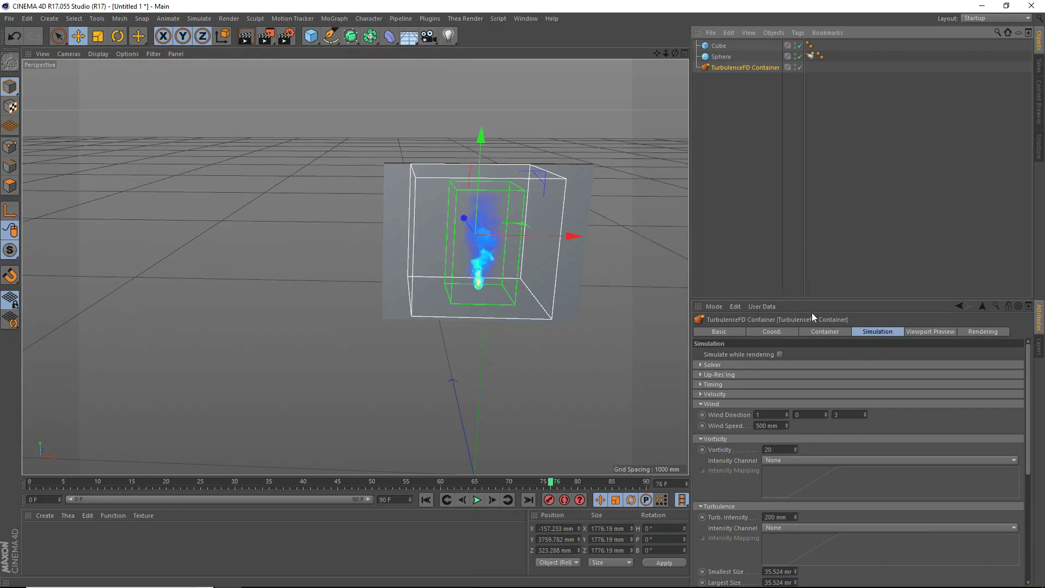
{"action": "left_click", "coordinate": [826, 331]}
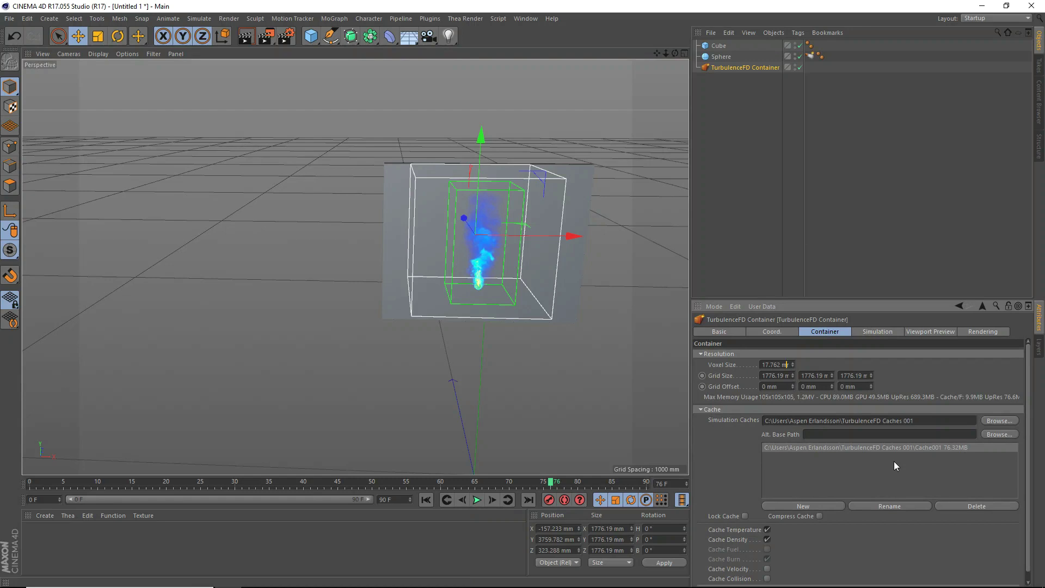
{"action": "key", "text": "ctrl+a"}
{"action": "key", "text": "BackSpace"}
{"action": "type", "text": "15"}
{"action": "key", "text": "Return"}
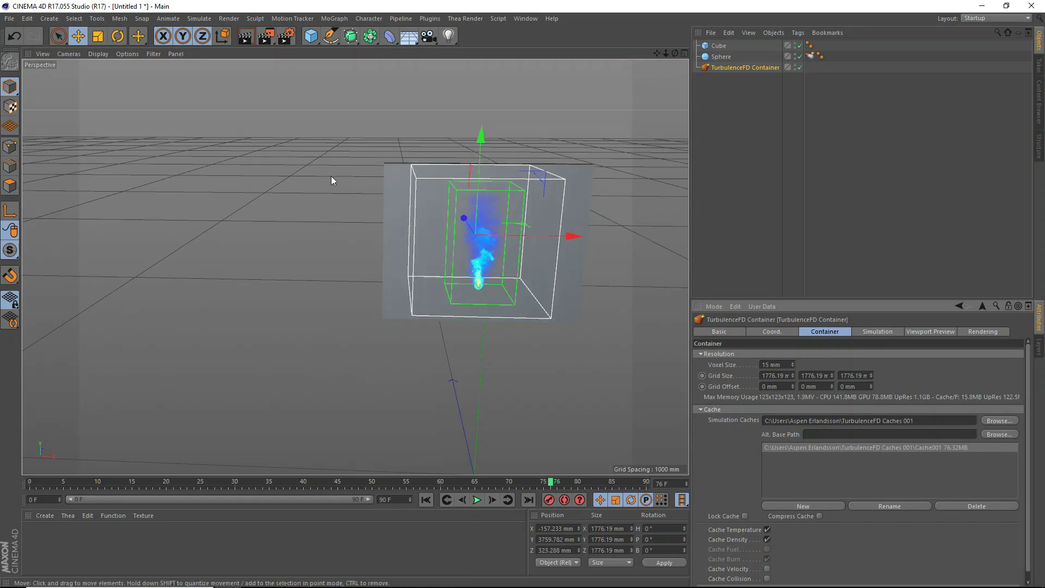
Step: Shift the wall cube to about X -23 mm, Y 3549 mm and Z 1374 mm, against the container's back side
{"action": "scroll", "coordinate": [559, 237], "scroll_direction": "up", "scroll_amount": 5}
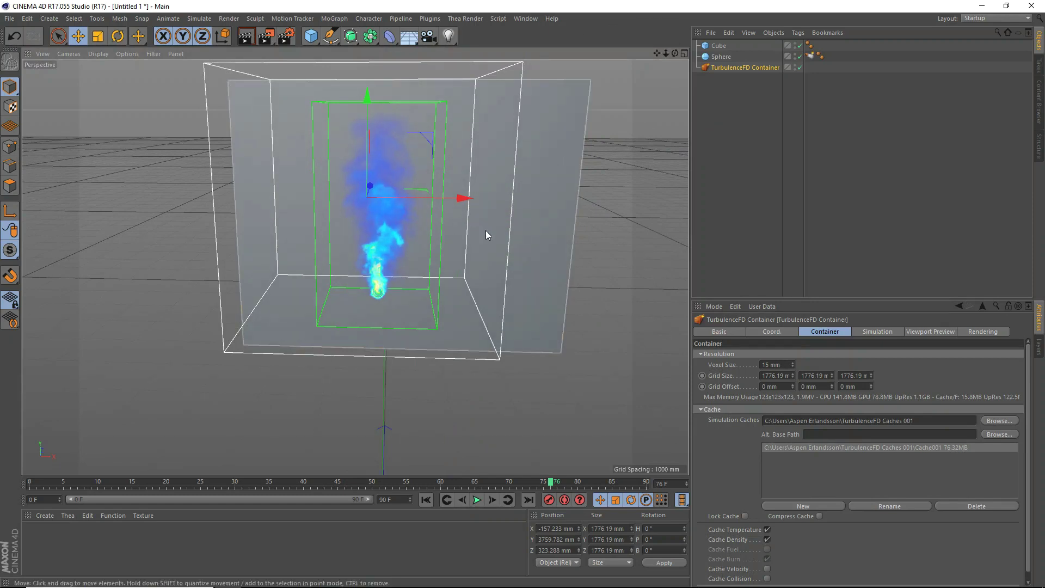
{"action": "left_click", "coordinate": [486, 234]}
{"action": "left_click_drag", "start_coordinate": [497, 223], "coordinate": [478, 223]}
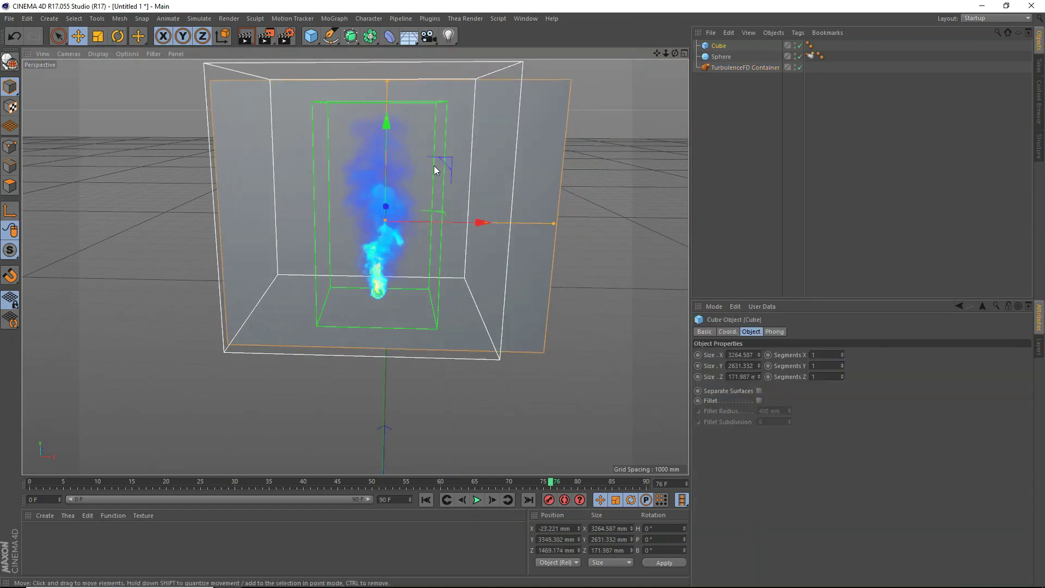
{"action": "left_click_drag", "start_coordinate": [675, 52], "coordinate": [734, 52]}
{"action": "left_click_drag", "start_coordinate": [354, 266], "coordinate": [423, 188], "text": "alt"}
{"action": "left_click_drag", "start_coordinate": [366, 157], "coordinate": [282, 205]}
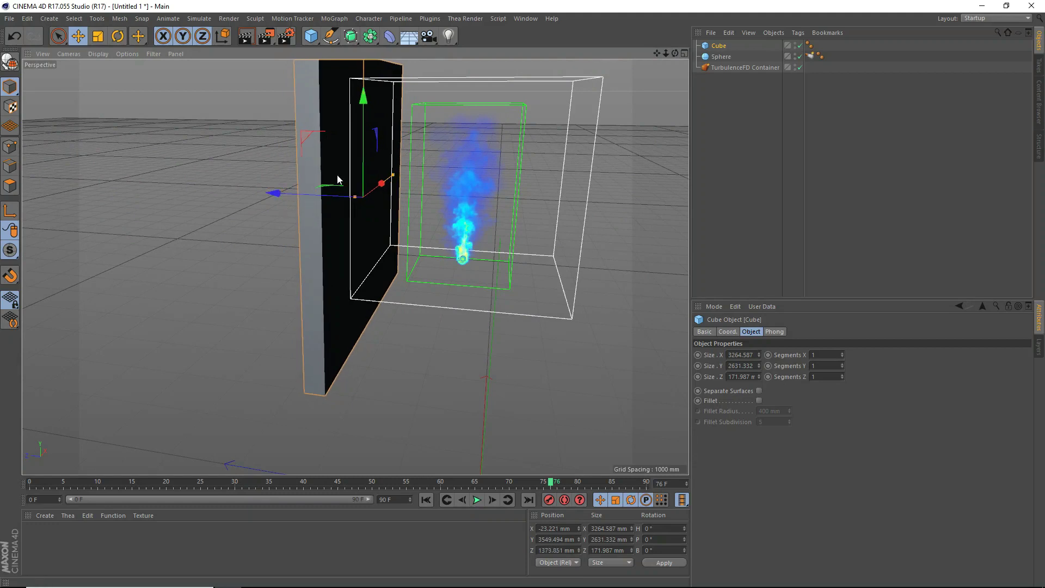
Step: Create a new default material and apply it to the wall cube
{"action": "left_click", "coordinate": [726, 68]}
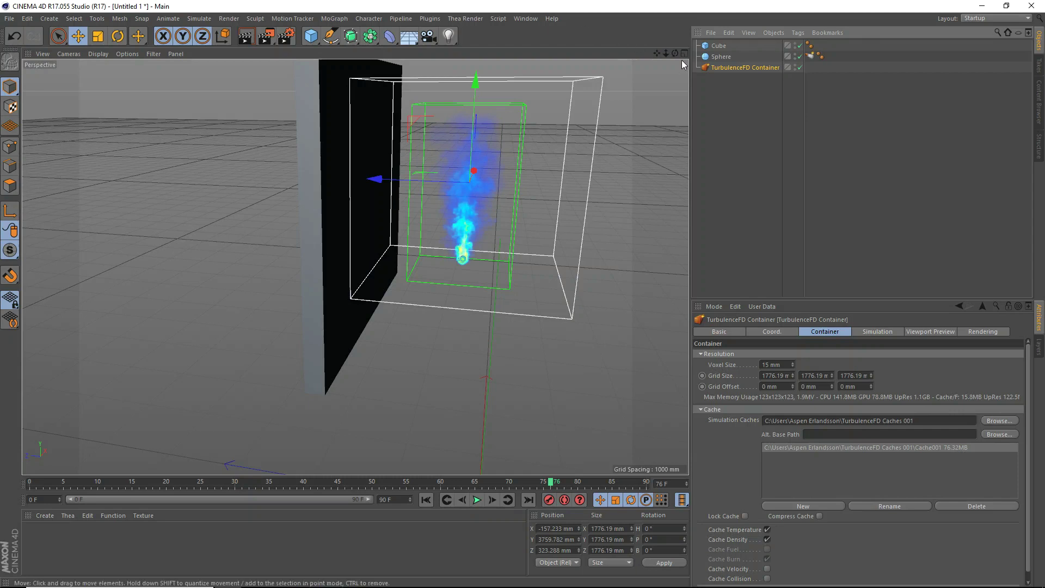
{"action": "left_click_drag", "start_coordinate": [675, 53], "coordinate": [638, 55]}
{"action": "double_click", "coordinate": [122, 531]}
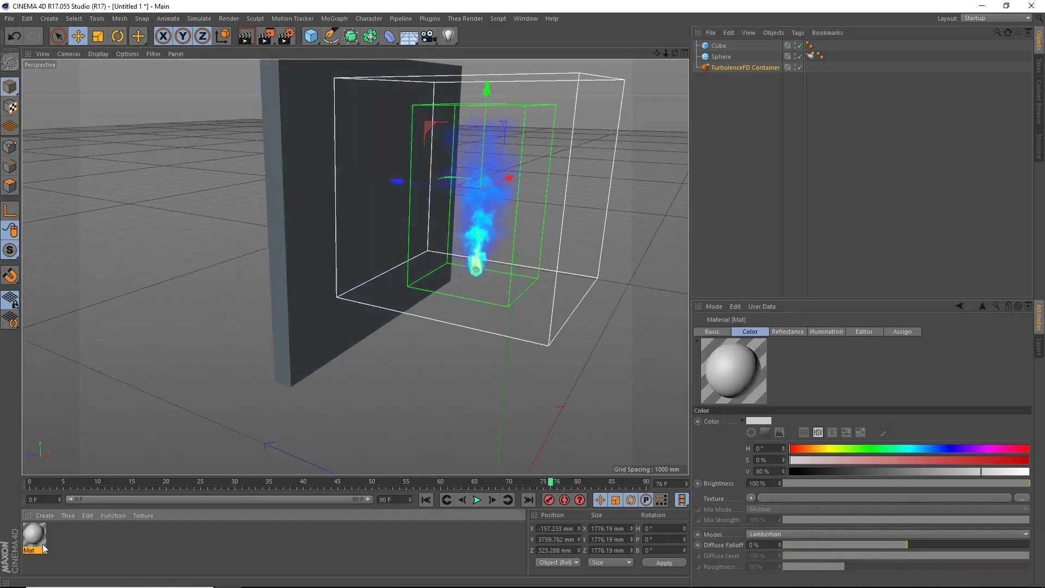
{"action": "left_click_drag", "start_coordinate": [333, 247], "coordinate": [334, 244]}
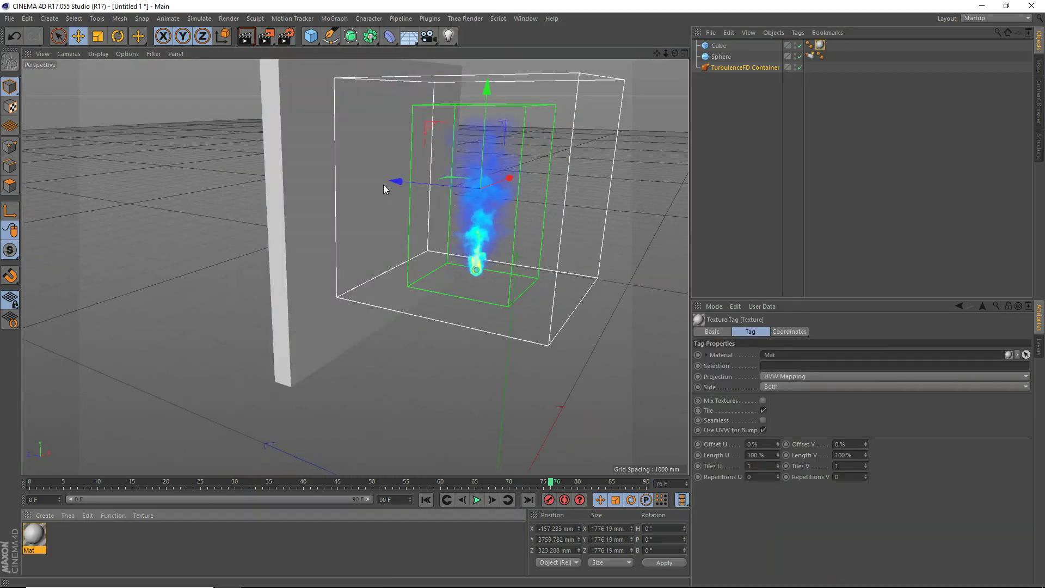
Step: Thin the wall cube to about 124 mm and move it into the container, at about Z 861 mm
{"action": "left_click", "coordinate": [334, 184]}
{"action": "left_click_drag", "start_coordinate": [351, 191], "coordinate": [423, 205]}
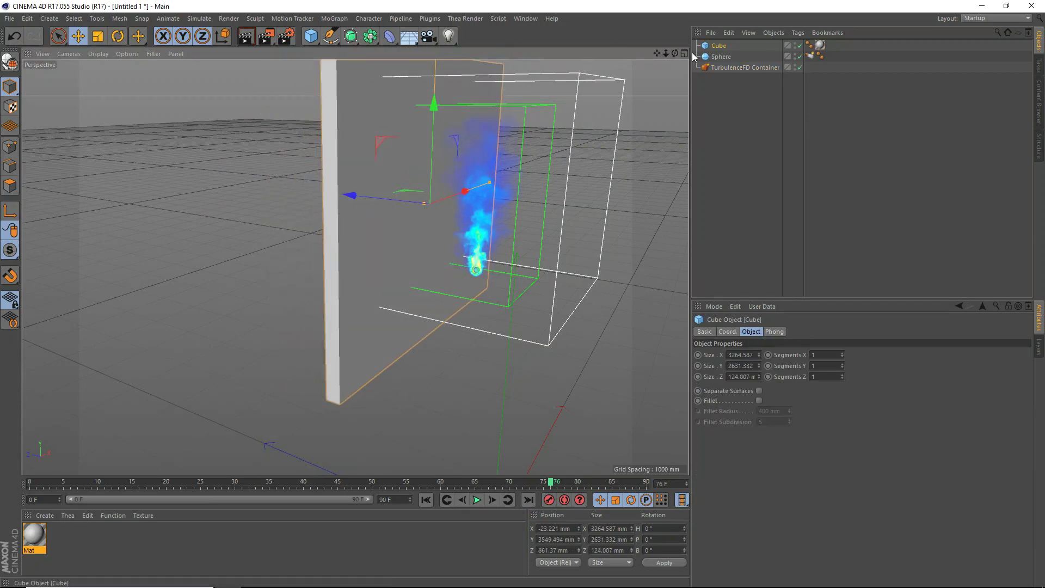
Step: Try a cached TurbulenceFD simulation with the wall cube in place, overwriting the existing cache, and abort it partway
{"action": "left_click_drag", "start_coordinate": [657, 53], "coordinate": [637, 76]}
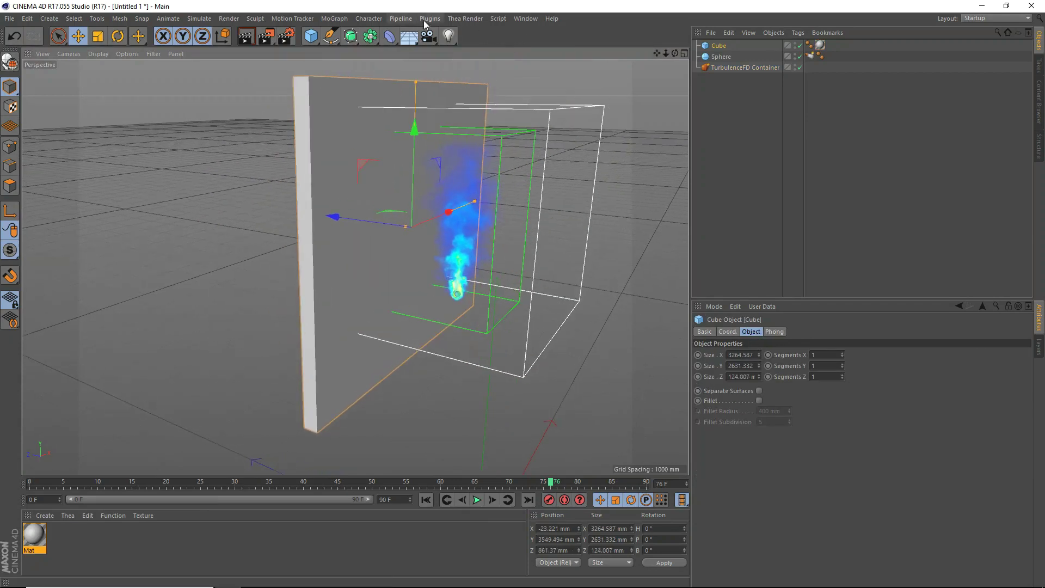
{"action": "left_click", "coordinate": [425, 21]}
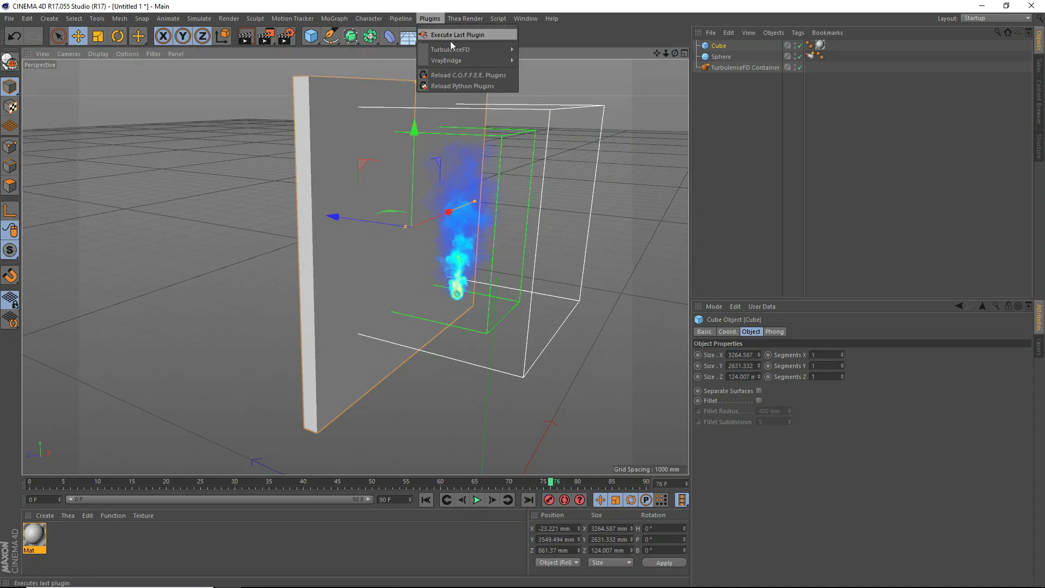
{"action": "mouse_move", "coordinate": [455, 51]}
{"action": "left_click", "coordinate": [575, 76]}
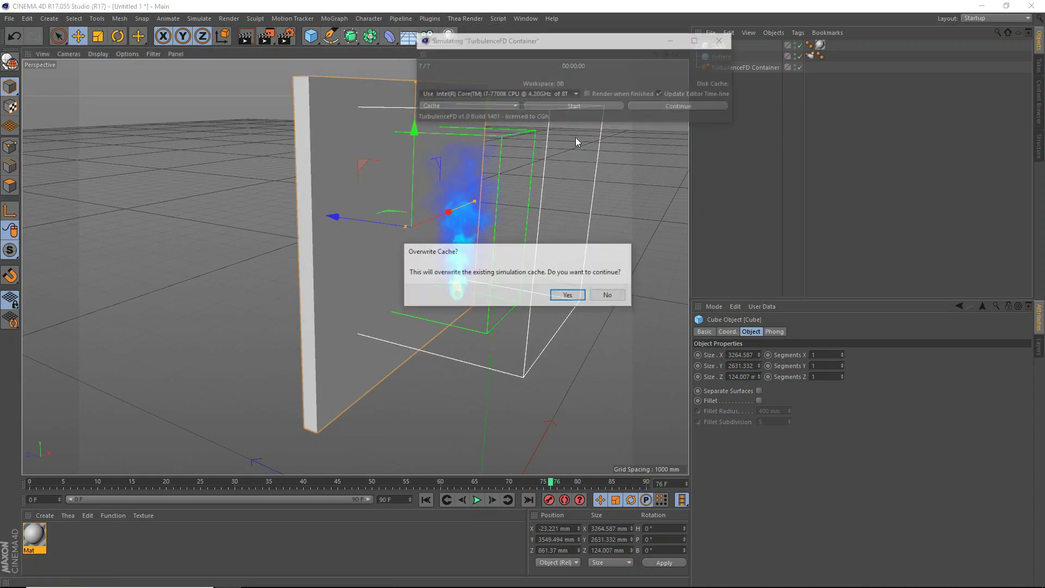
{"action": "left_click", "coordinate": [563, 295]}
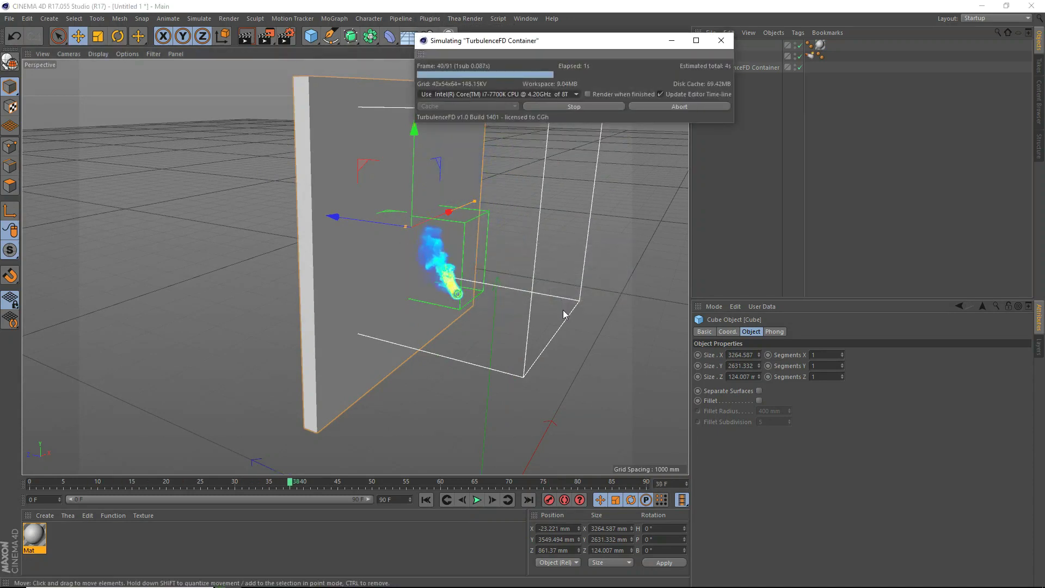
{"action": "left_click", "coordinate": [721, 40]}
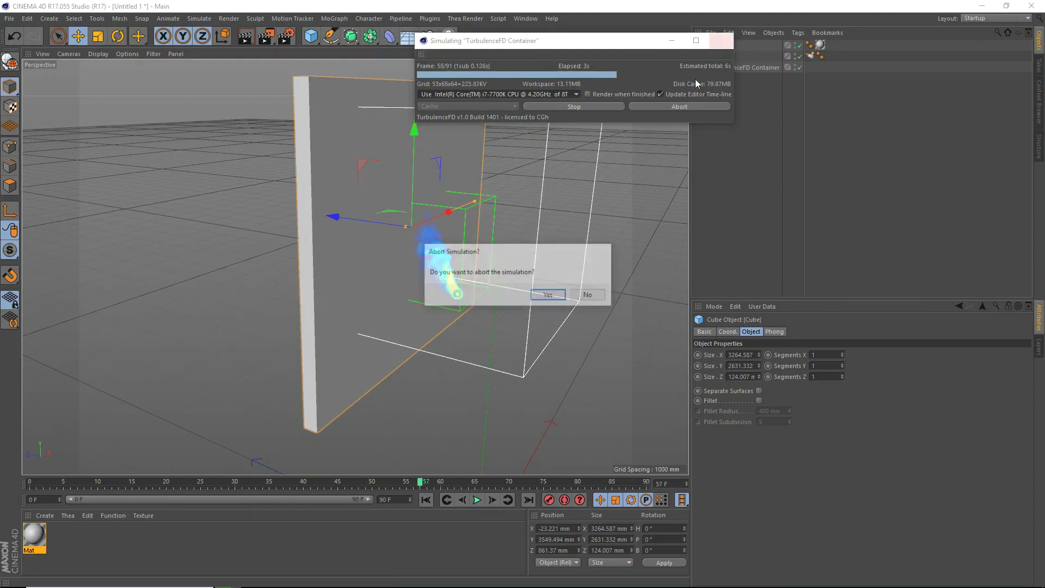
{"action": "left_click", "coordinate": [544, 295]}
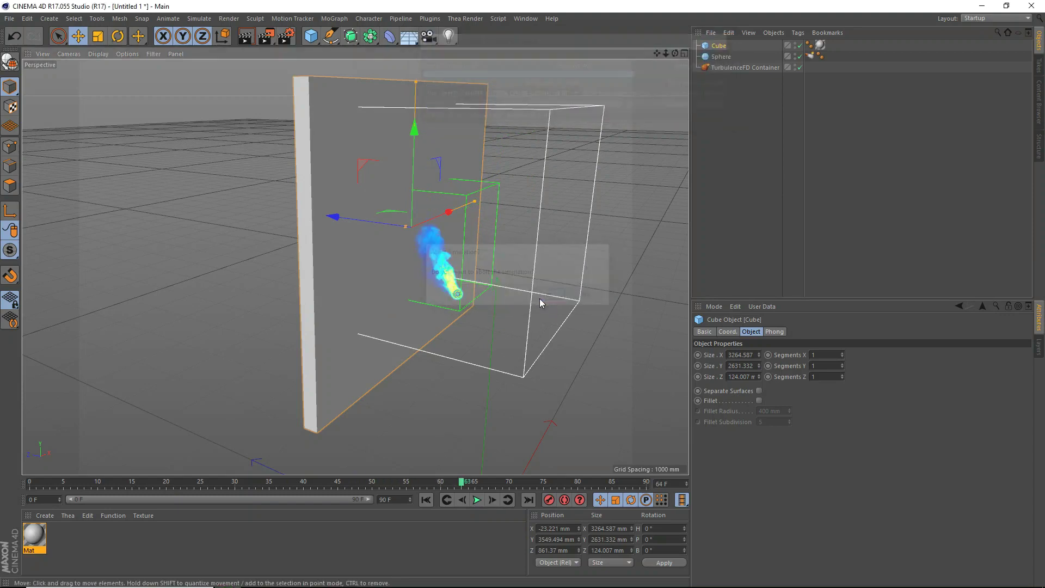
Step: Add a TurbulenceFD Emitter tag to the wall cube and set it as a collision object
{"action": "right_click", "coordinate": [717, 46]}
{"action": "mouse_move", "coordinate": [775, 177]}
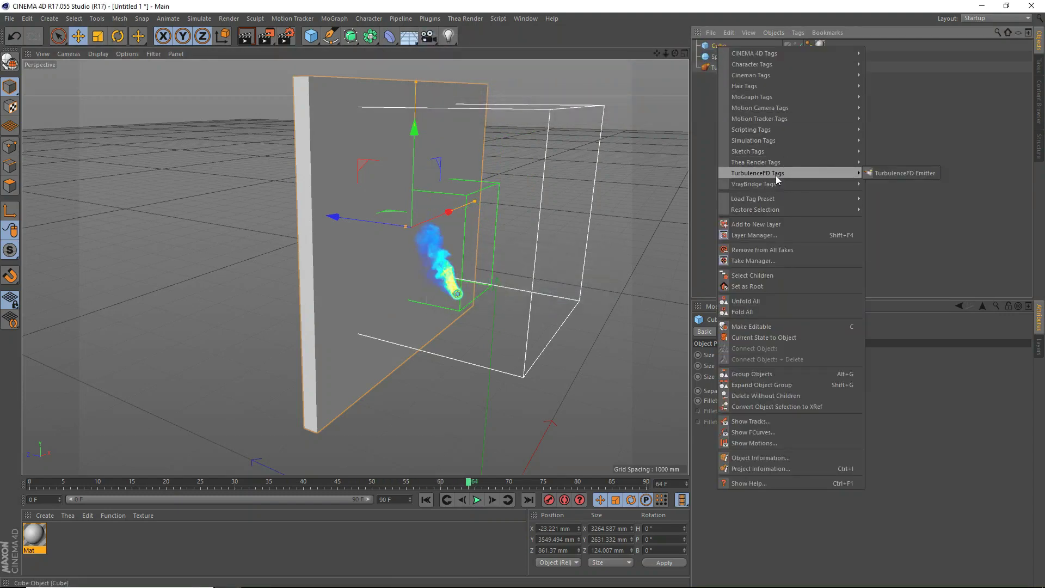
{"action": "left_click", "coordinate": [898, 170]}
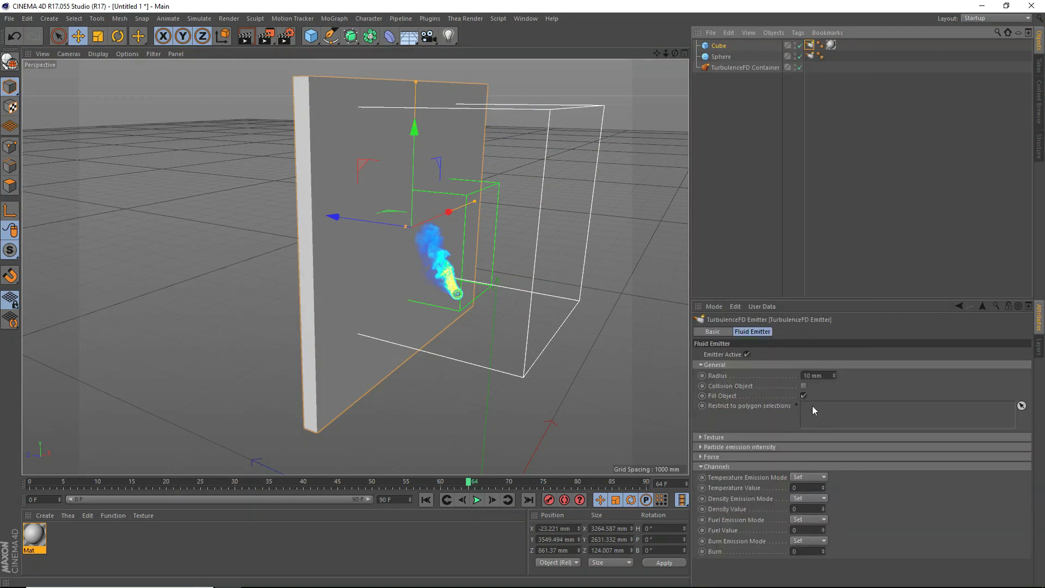
{"action": "left_click", "coordinate": [802, 386]}
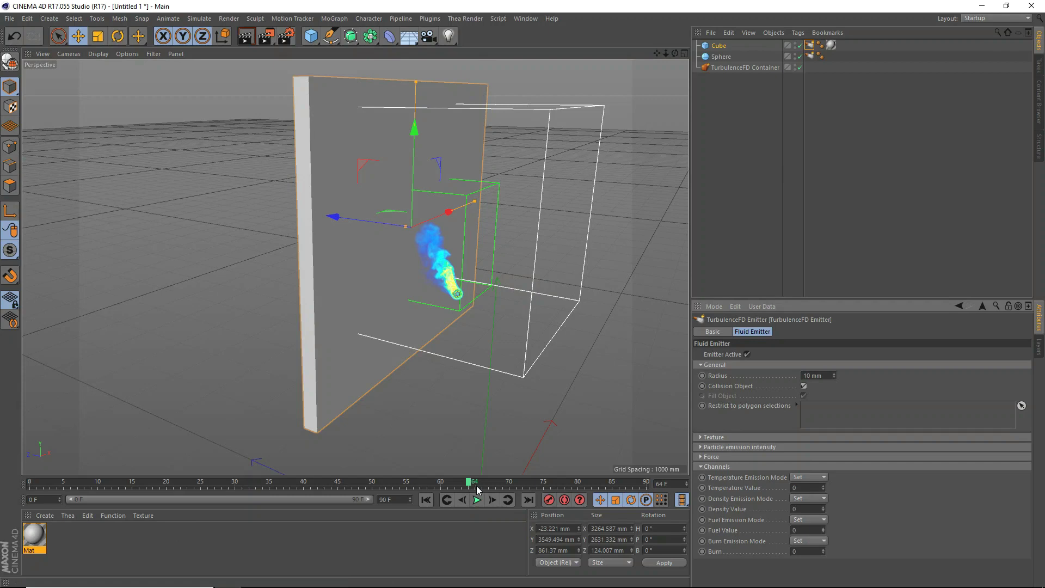
Step: Rewind to frame 0 and run the full cached TurbulenceFD simulation, overwriting the existing cache
{"action": "left_click_drag", "start_coordinate": [472, 482], "coordinate": [2, 373]}
{"action": "left_click", "coordinate": [434, 19]}
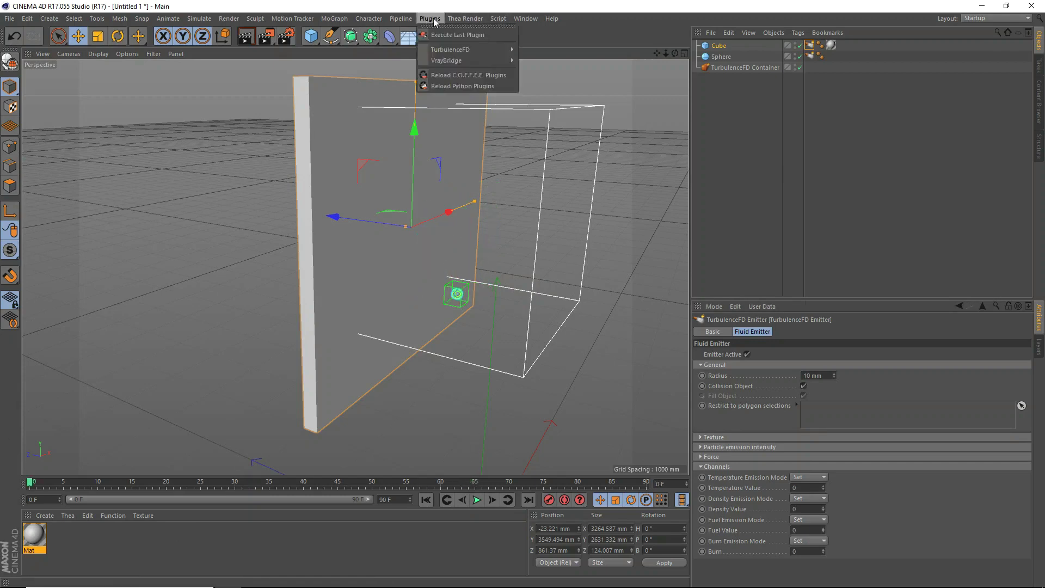
{"action": "mouse_move", "coordinate": [478, 49]}
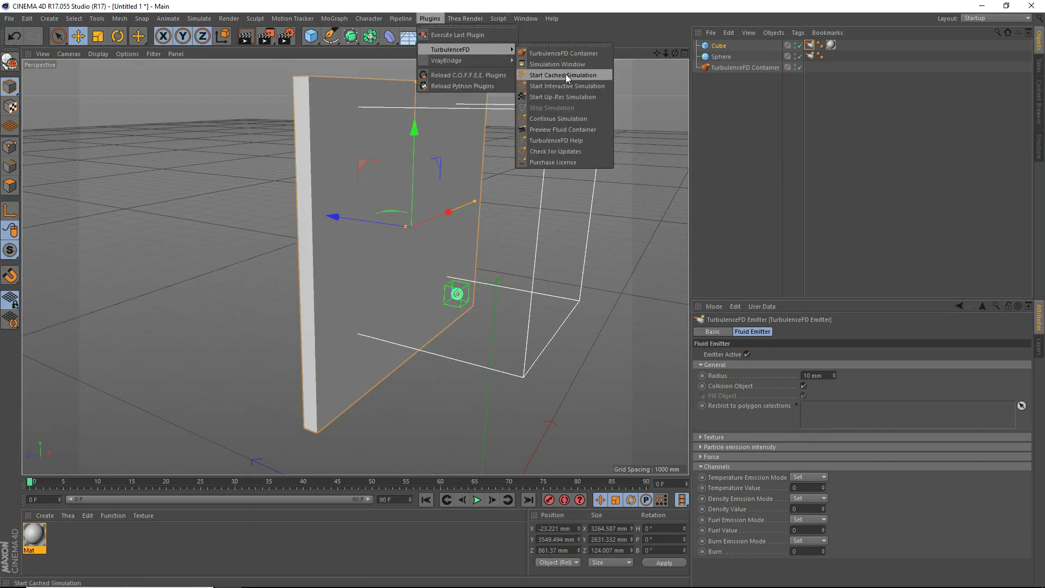
{"action": "left_click", "coordinate": [566, 74]}
{"action": "left_click", "coordinate": [566, 296]}
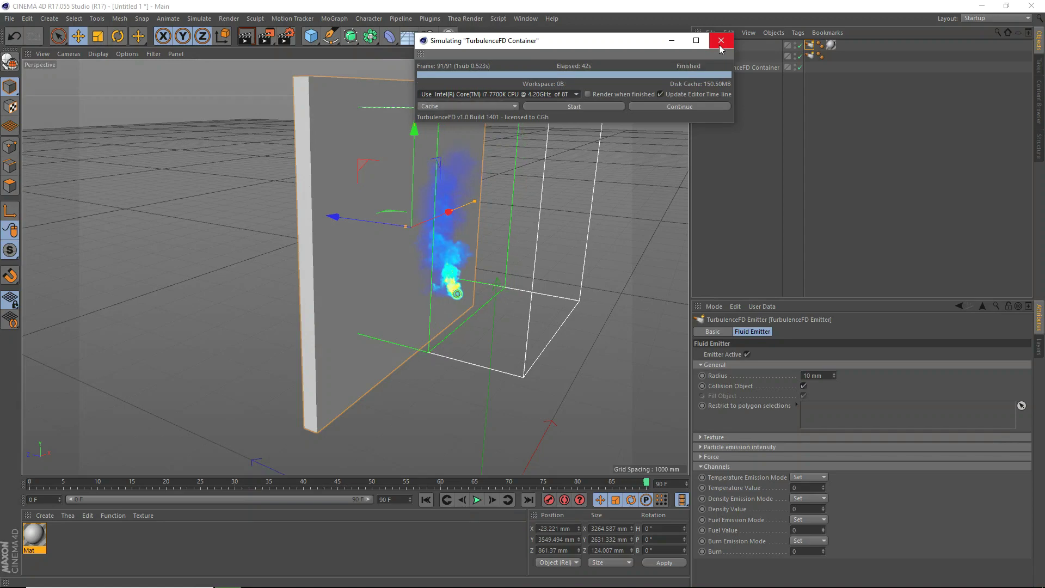
{"action": "left_click", "coordinate": [719, 43]}
Step: Play back the simulated fire from frame 0, stop at frame 49 and test-render the viewport
{"action": "left_click_drag", "start_coordinate": [675, 53], "coordinate": [425, 53]}
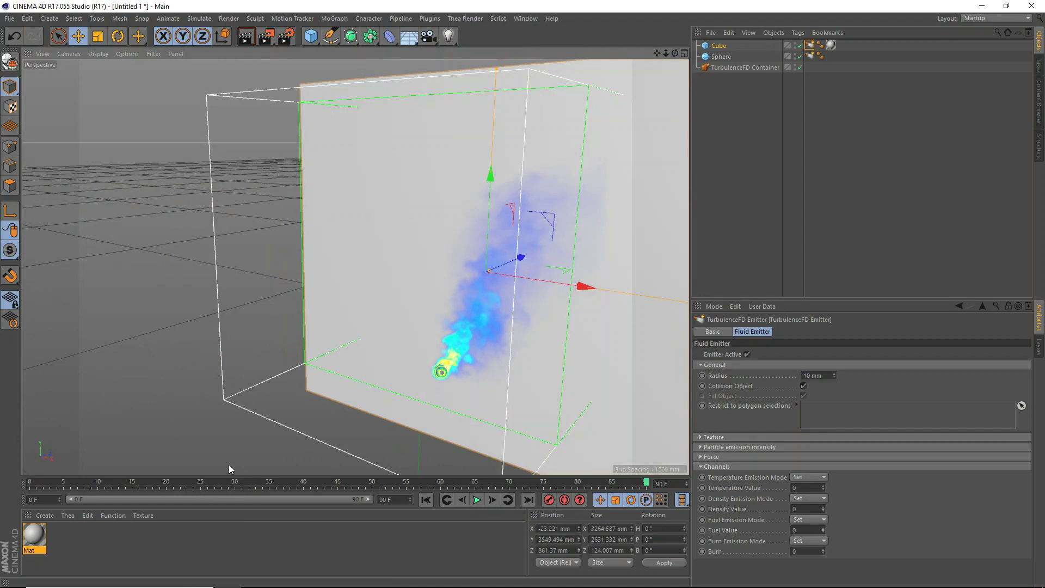
{"action": "left_click_drag", "start_coordinate": [241, 487], "coordinate": [85, 490]}
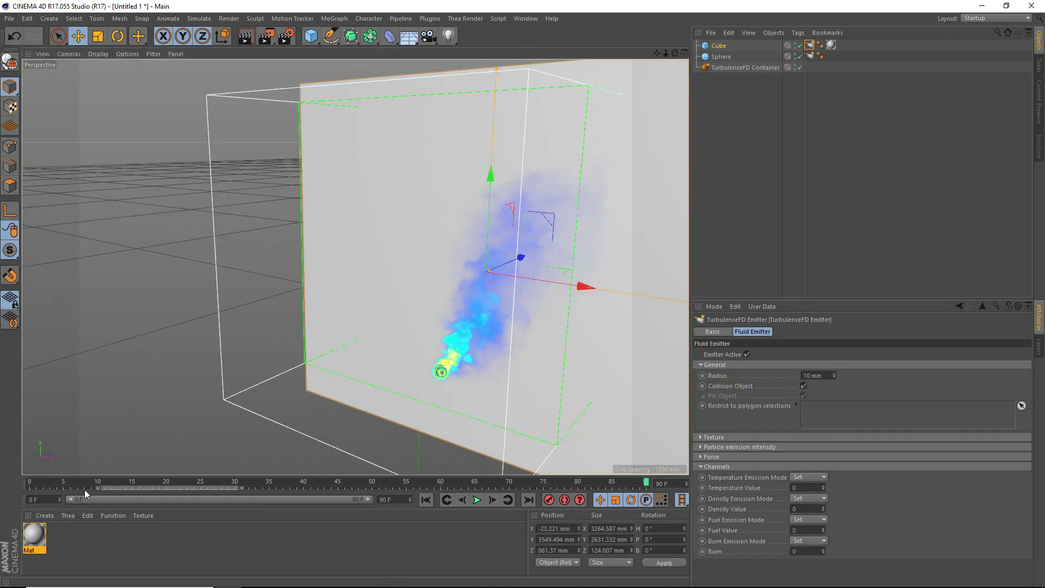
{"action": "left_click", "coordinate": [29, 481]}
{"action": "left_click", "coordinate": [477, 500]}
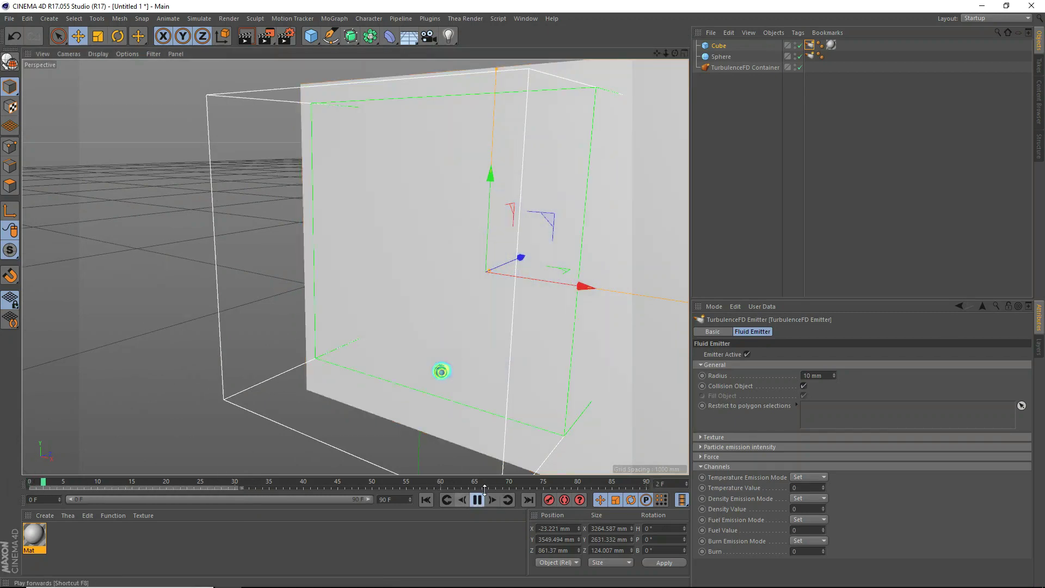
{"action": "mouse_move", "coordinate": [675, 53]}
{"action": "left_mouse_down"}
{"action": "mouse_move", "coordinate": [737, 45]}
{"action": "mouse_move", "coordinate": [677, 53]}
{"action": "left_mouse_up"}
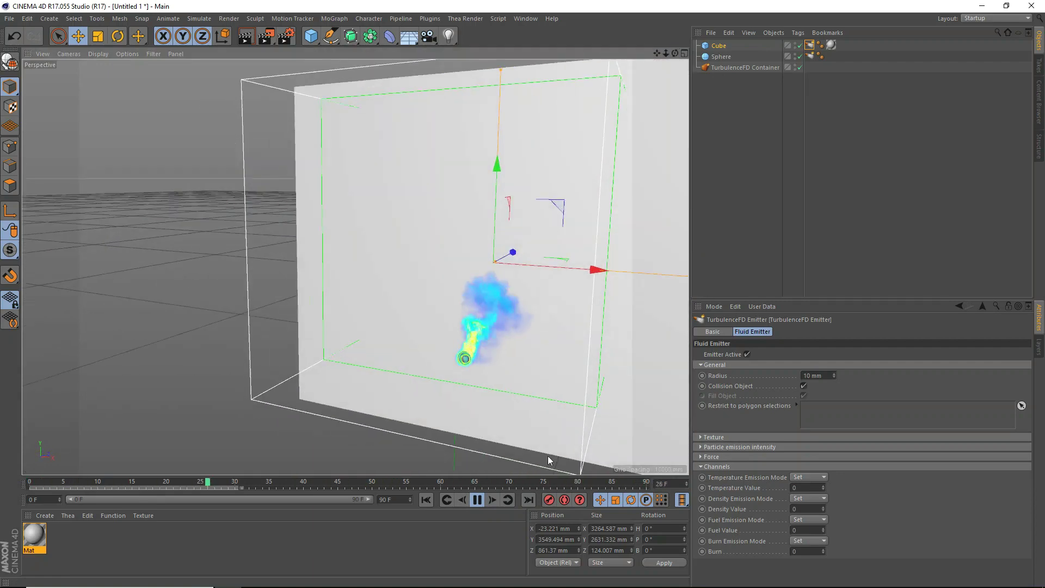
{"action": "scroll", "coordinate": [536, 460], "scroll_direction": "up", "scroll_amount": 2}
{"action": "key", "text": "space"}
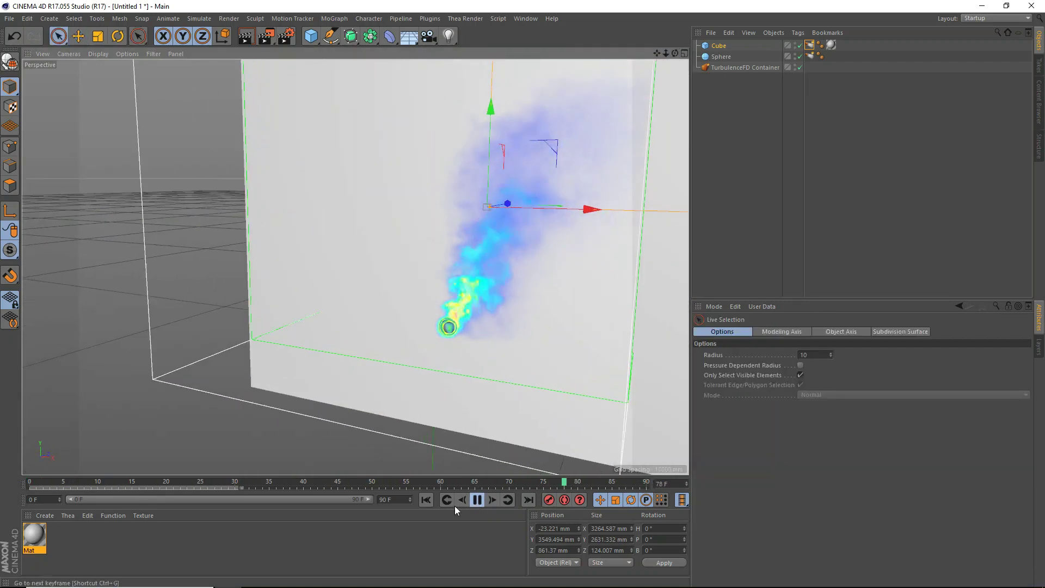
{"action": "left_click", "coordinate": [477, 500]}
{"action": "left_click", "coordinate": [246, 36]}
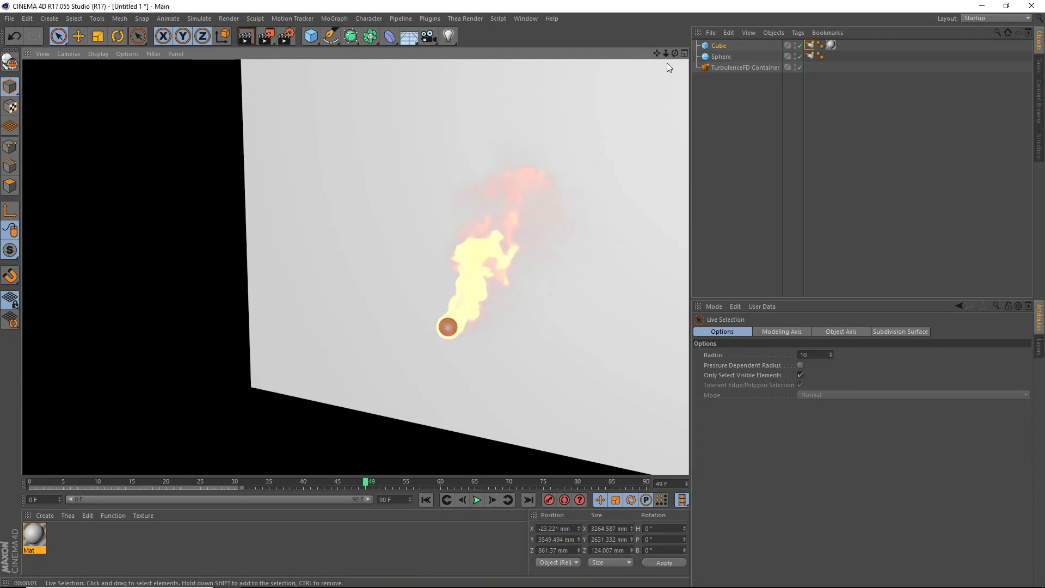
{"action": "left_click_drag", "start_coordinate": [672, 55], "coordinate": [501, 46]}
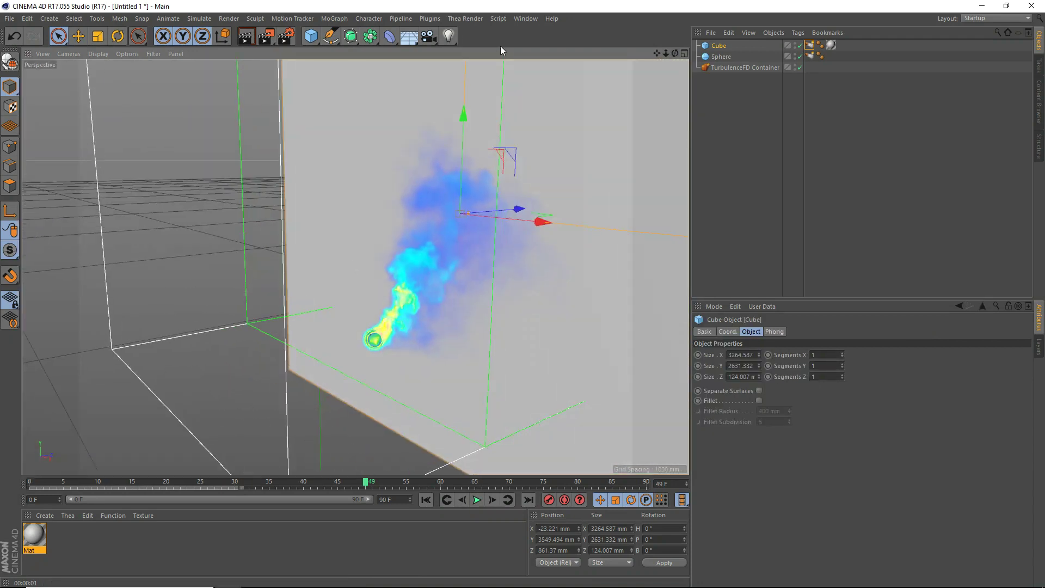
Step: Set the render output size to 1920 x 1080 pixels
{"action": "left_click", "coordinate": [286, 36]}
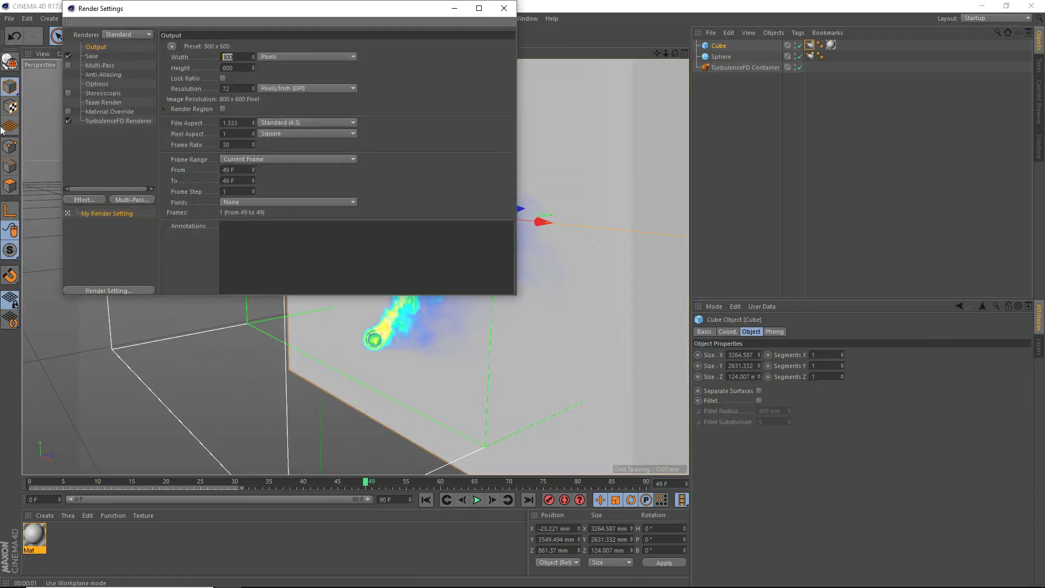
{"action": "type", "text": "1920"}
{"action": "key", "text": "Tab"}
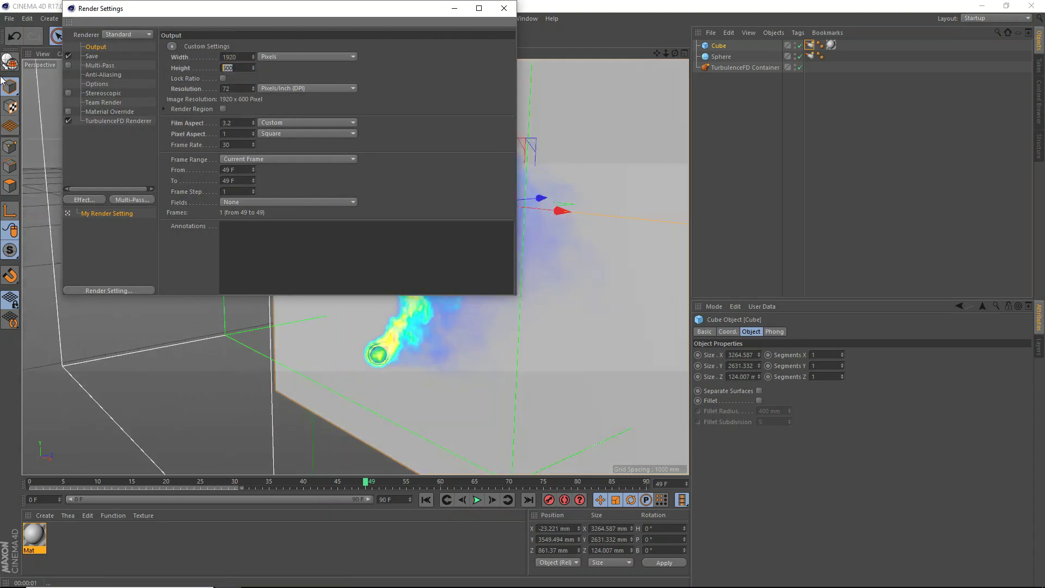
{"action": "key", "text": "Return"}
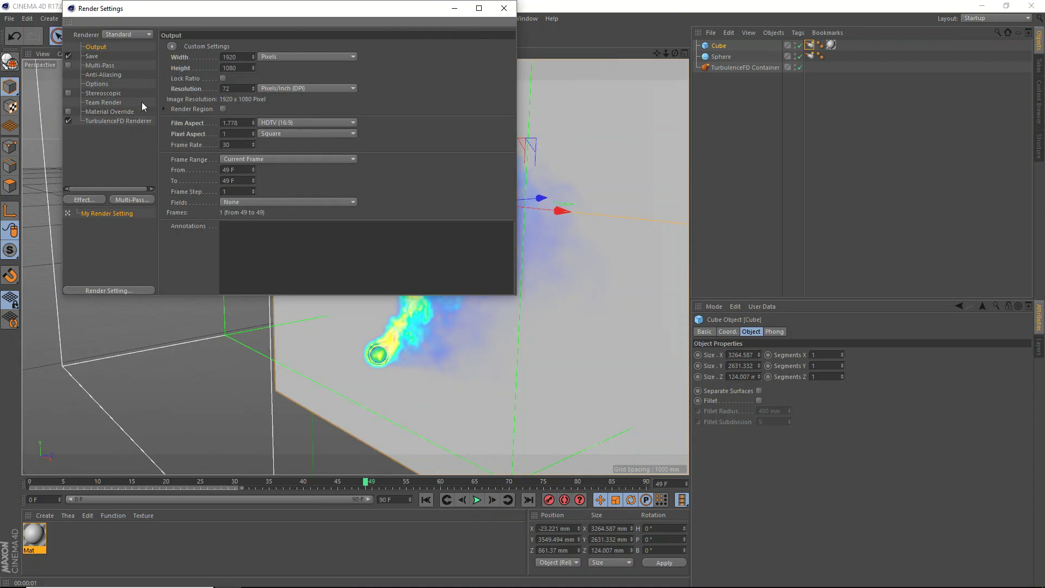
{"action": "left_click_drag", "start_coordinate": [347, 12], "coordinate": [435, 73]}
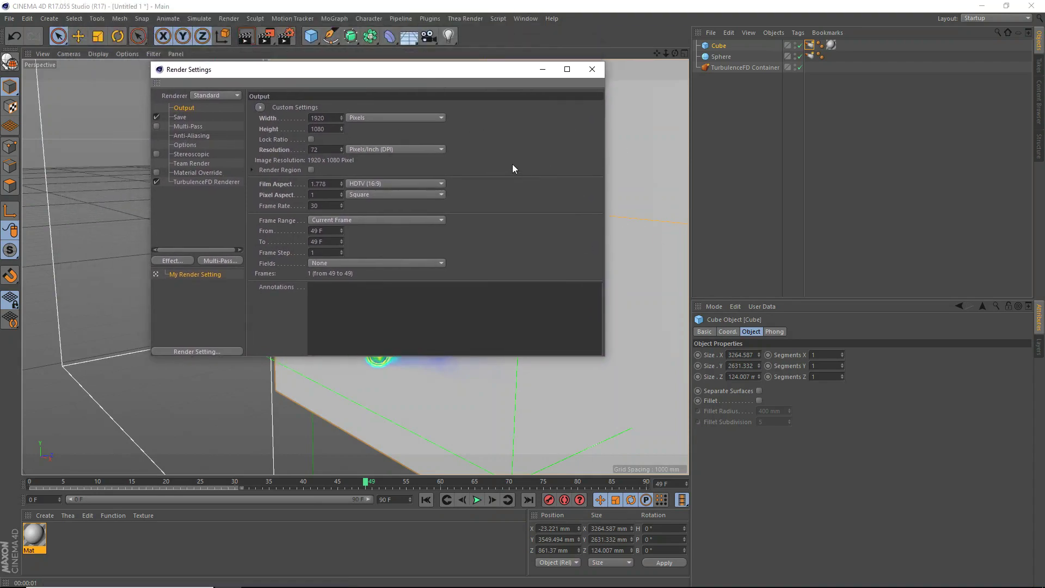
Step: Add the Ambient Occlusion and Global Illumination effects to the render settings
{"action": "left_click", "coordinate": [169, 261]}
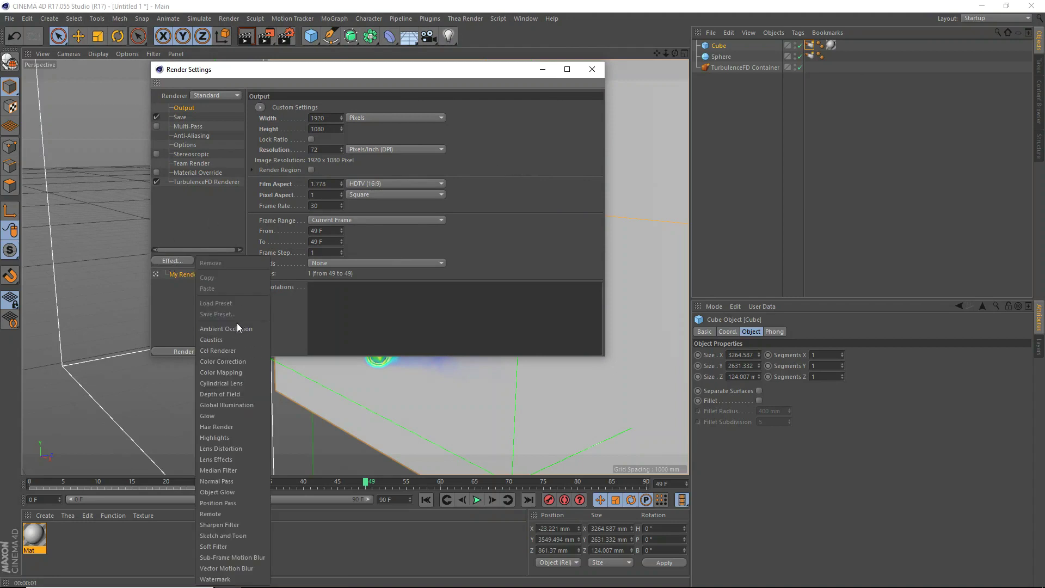
{"action": "left_click", "coordinate": [236, 327]}
{"action": "left_click", "coordinate": [181, 262]}
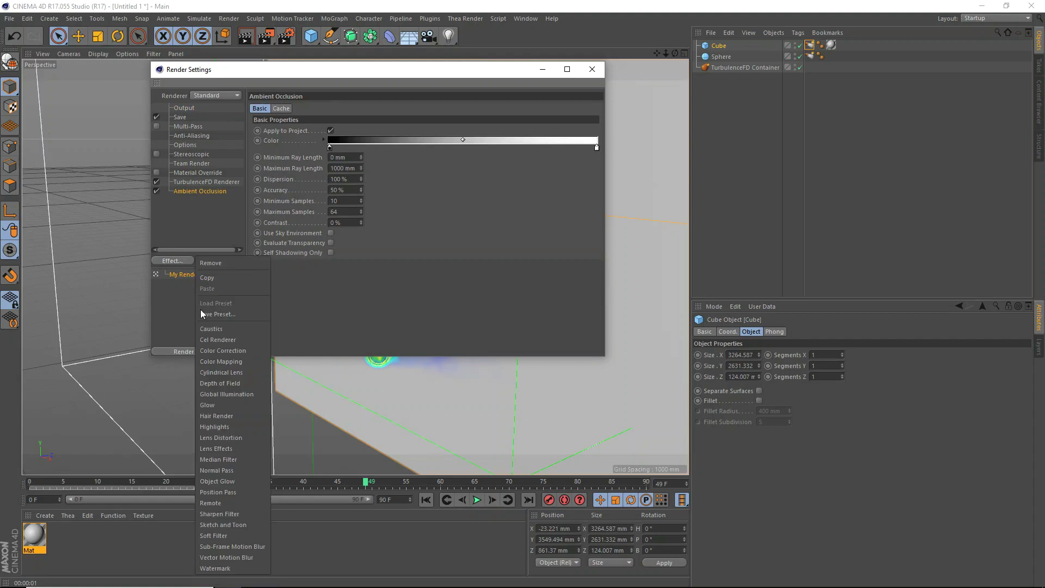
{"action": "left_click", "coordinate": [224, 386]}
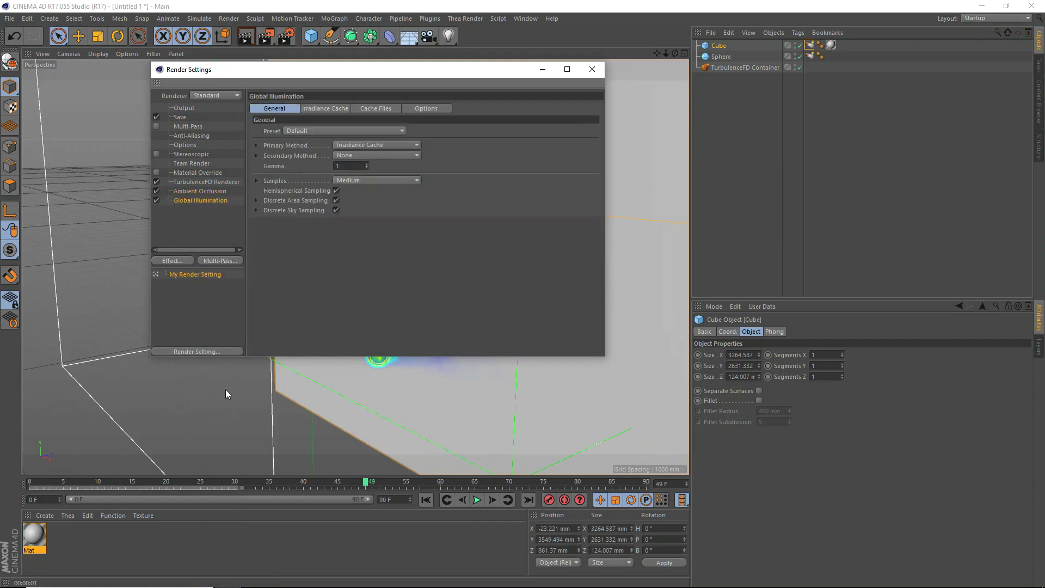
Step: Set the Global Illumination secondary method to Light Mapping with a maximum depth of 32
{"action": "left_click", "coordinate": [344, 155]}
{"action": "left_click", "coordinate": [360, 201]}
{"action": "double_click", "coordinate": [357, 164]}
{"action": "type", "text": "2"}
{"action": "key", "text": "Return"}
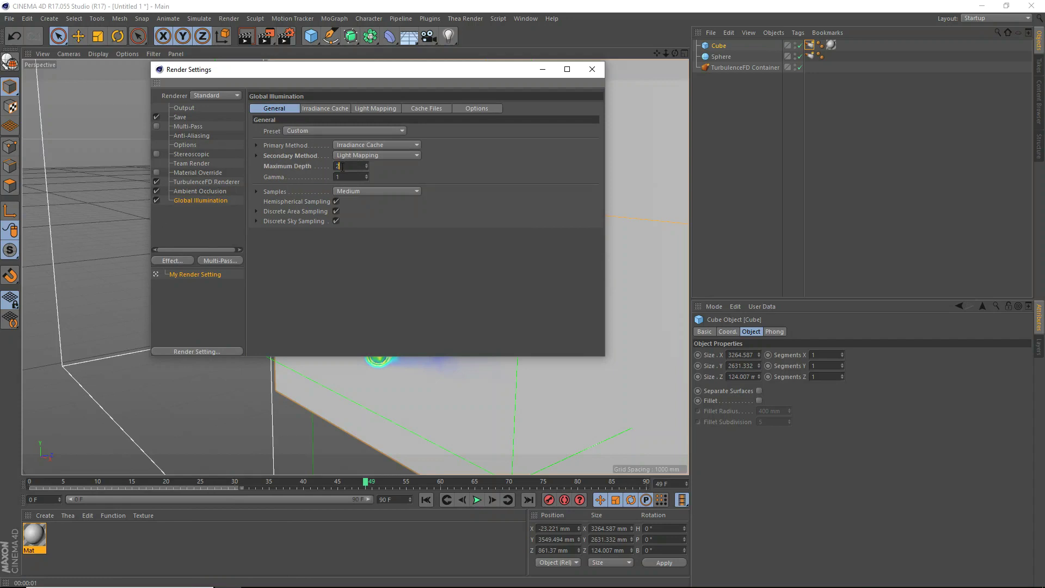
Step: Set the irradiance cache smoothing to 60% and color refinement to 90%, and open the light mapping path count for editing
{"action": "left_click", "coordinate": [334, 109]}
{"action": "double_click", "coordinate": [328, 142]}
{"action": "type", "text": "60"}
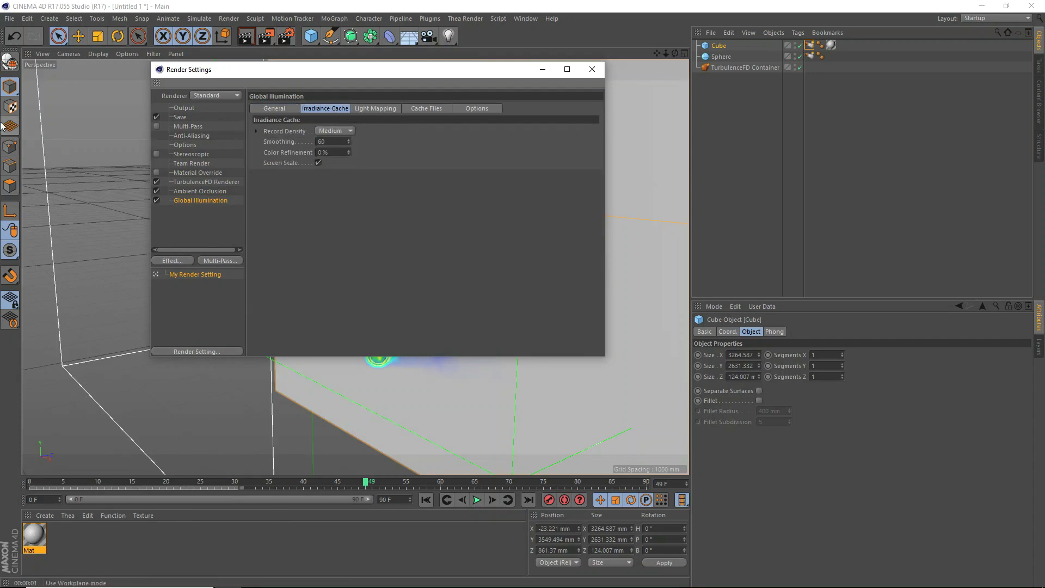
{"action": "left_click", "coordinate": [465, 165]}
{"action": "double_click", "coordinate": [342, 152]}
{"action": "type", "text": "5"}
{"action": "type", "text": "0"}
{"action": "key", "text": "Return"}
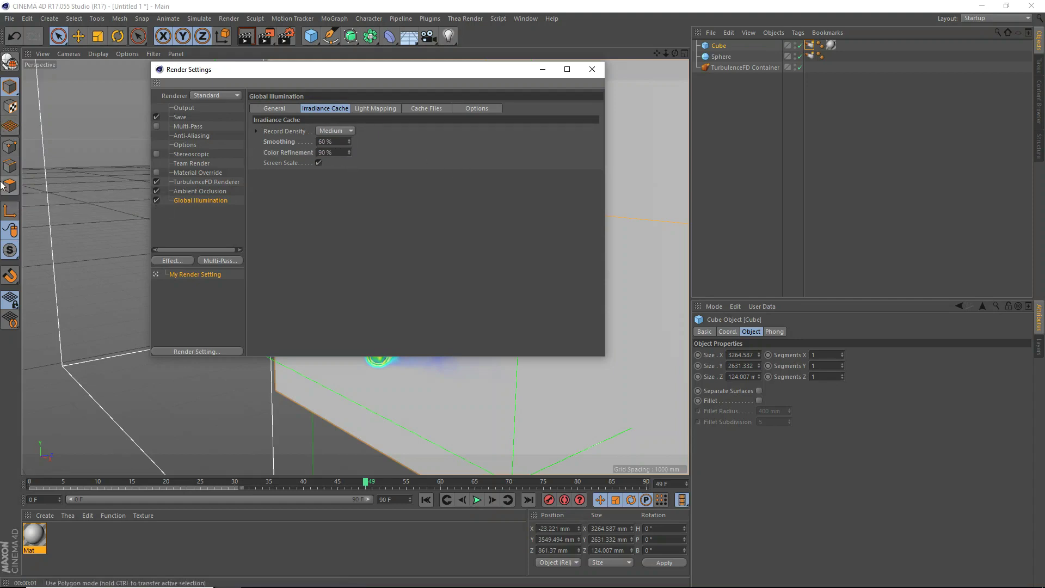
{"action": "left_click", "coordinate": [375, 109]}
{"action": "double_click", "coordinate": [353, 131]}
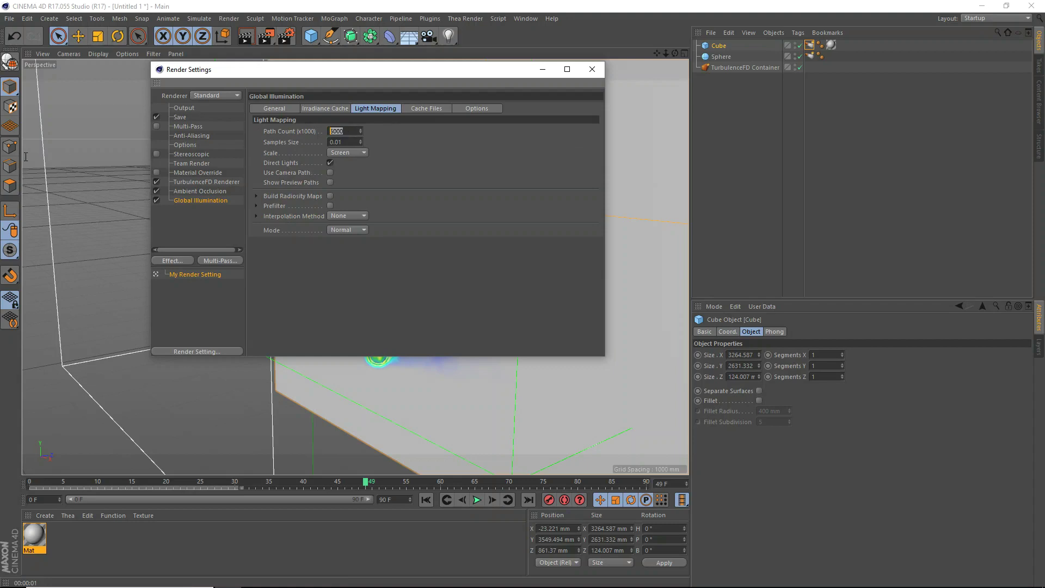
Step: Switch the renderer to Physical with High sampling quality and close the render settings
{"action": "left_click", "coordinate": [208, 95]}
{"action": "left_click", "coordinate": [214, 121]}
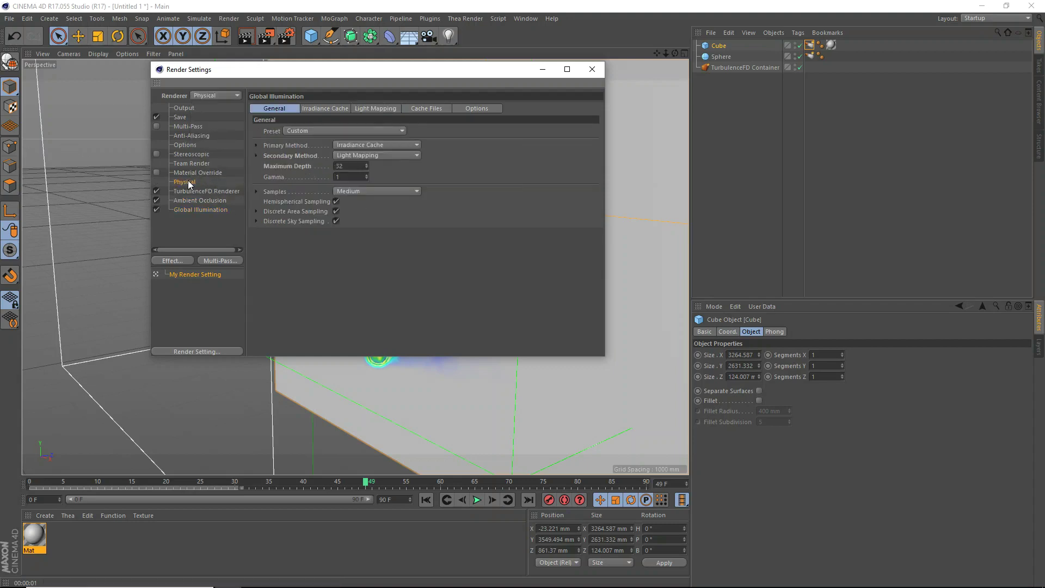
{"action": "left_click", "coordinate": [187, 181]}
{"action": "left_click", "coordinate": [422, 201]}
{"action": "left_click", "coordinate": [402, 235]}
{"action": "left_click", "coordinate": [297, 109]}
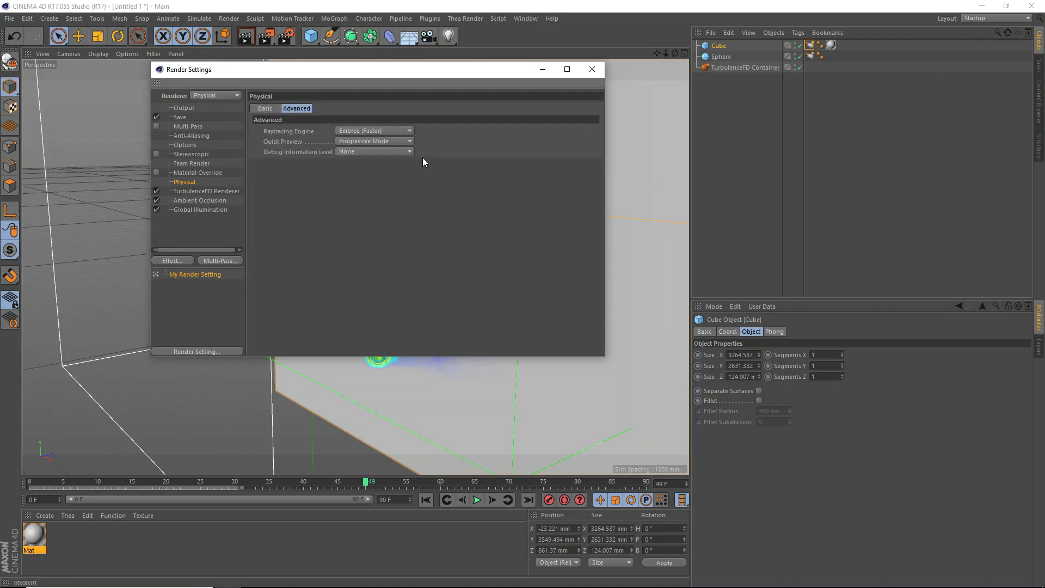
{"action": "left_click", "coordinate": [261, 108]}
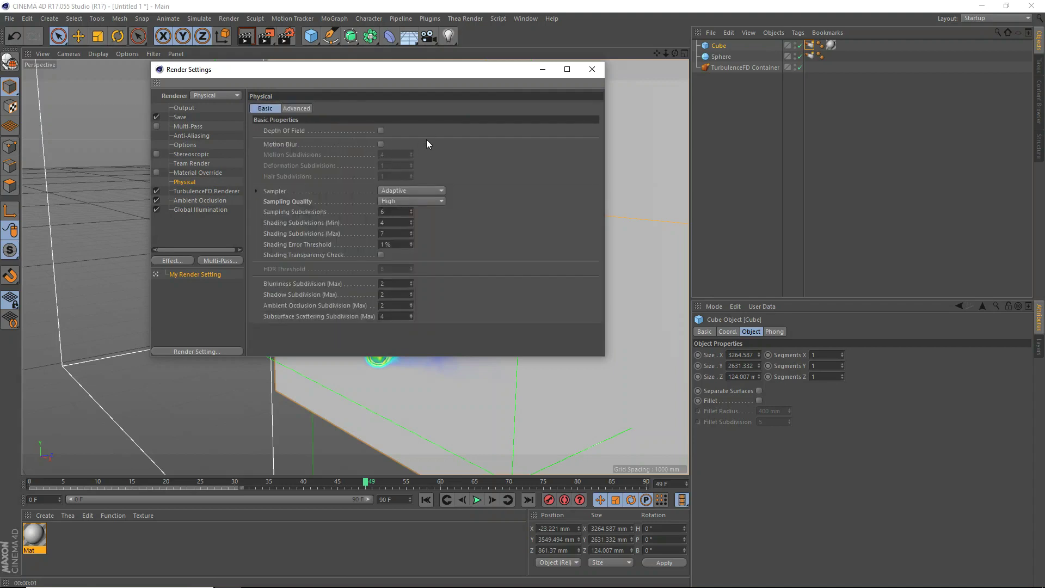
{"action": "left_click", "coordinate": [591, 69]}
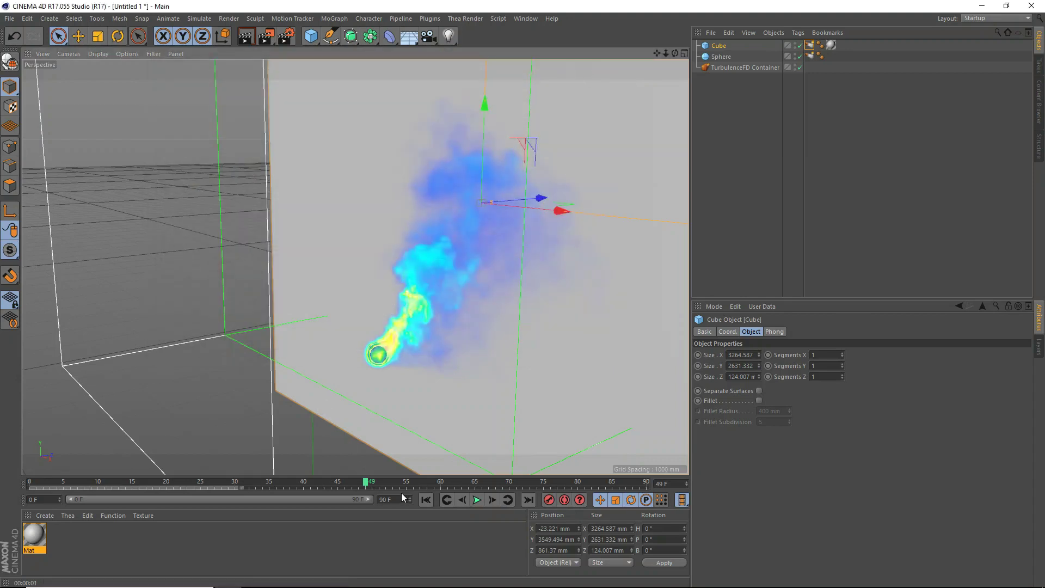
{"action": "left_click_drag", "start_coordinate": [368, 485], "coordinate": [378, 455]}
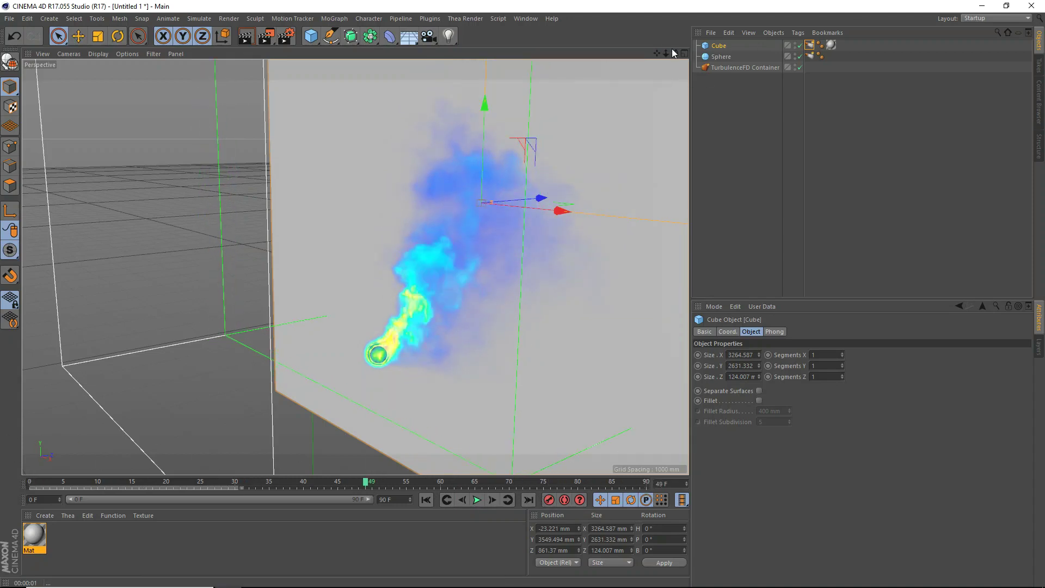
Step: Render a close view of the flame and emitter sphere against the wall cube to the Picture Viewer, and maximize the viewer
{"action": "left_click_drag", "start_coordinate": [674, 52], "coordinate": [772, 52]}
{"action": "scroll", "coordinate": [585, 195], "scroll_direction": "up", "scroll_amount": 3}
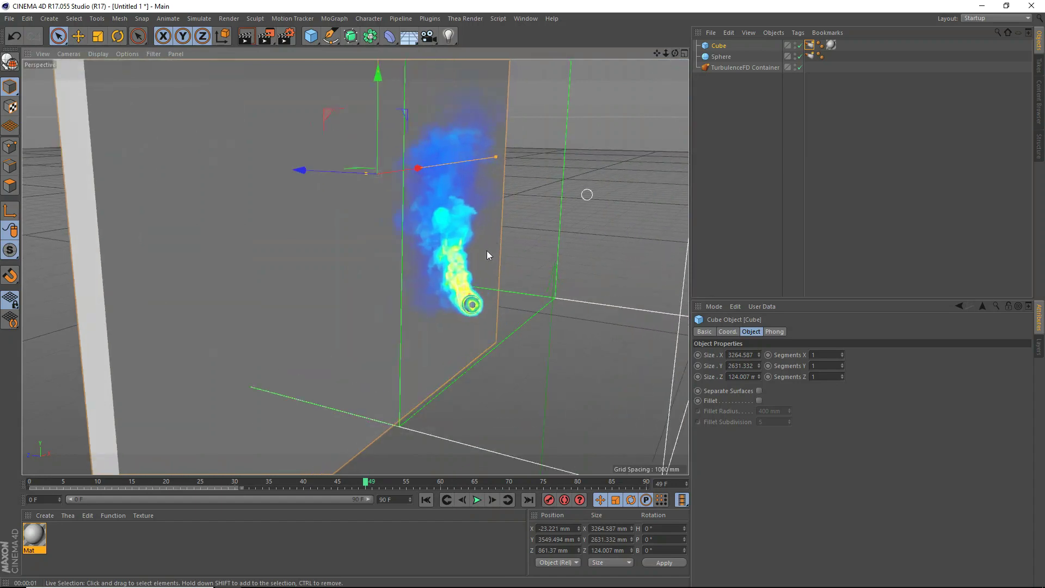
{"action": "scroll", "coordinate": [486, 251], "scroll_direction": "up", "scroll_amount": 5}
{"action": "scroll", "coordinate": [449, 243], "scroll_direction": "down", "scroll_amount": 5}
{"action": "left_click_drag", "start_coordinate": [674, 53], "coordinate": [463, 359]}
{"action": "left_click_drag", "start_coordinate": [506, 234], "coordinate": [499, 196], "text": "alt"}
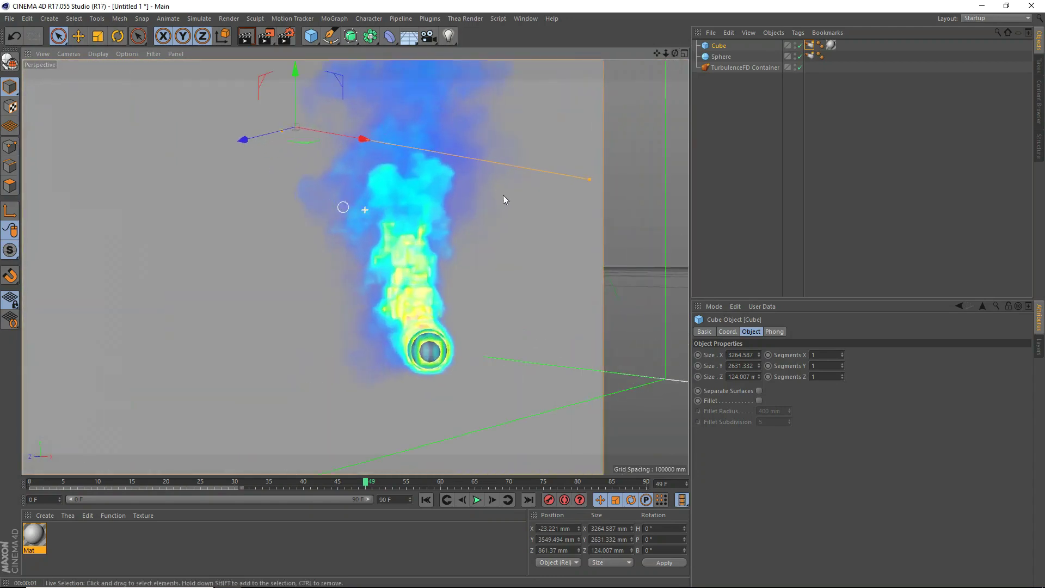
{"action": "left_click_drag", "start_coordinate": [657, 53], "coordinate": [663, 76]}
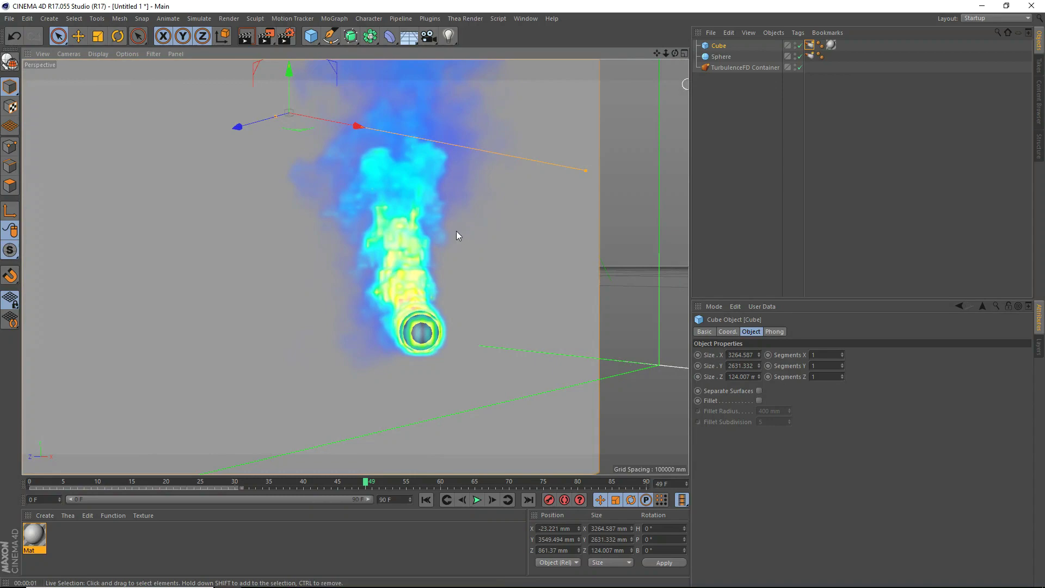
{"action": "left_click", "coordinate": [267, 36]}
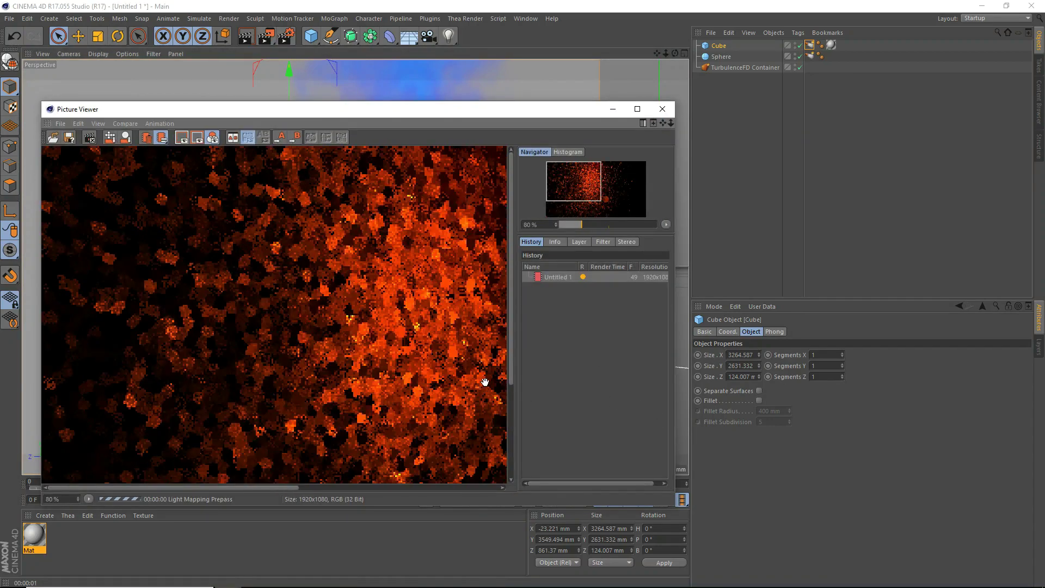
{"action": "left_click", "coordinate": [646, 112]}
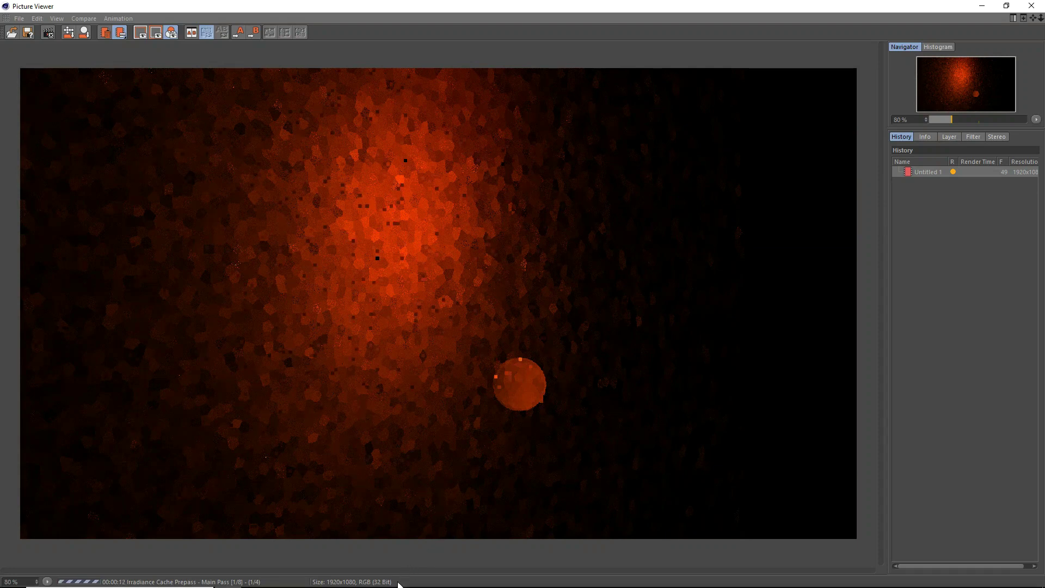
{"action": "mouse_move", "coordinate": [403, 587]}
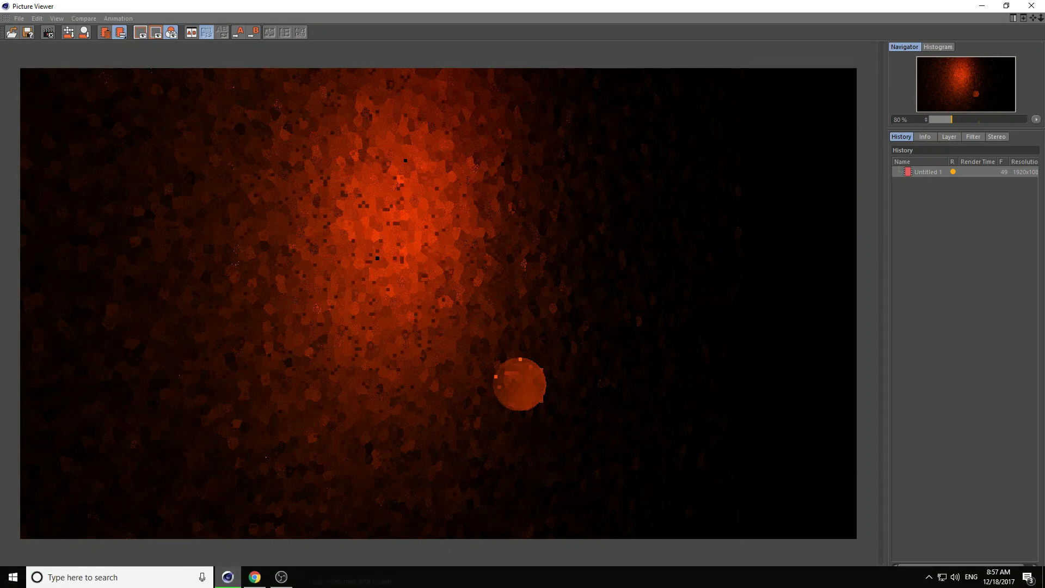